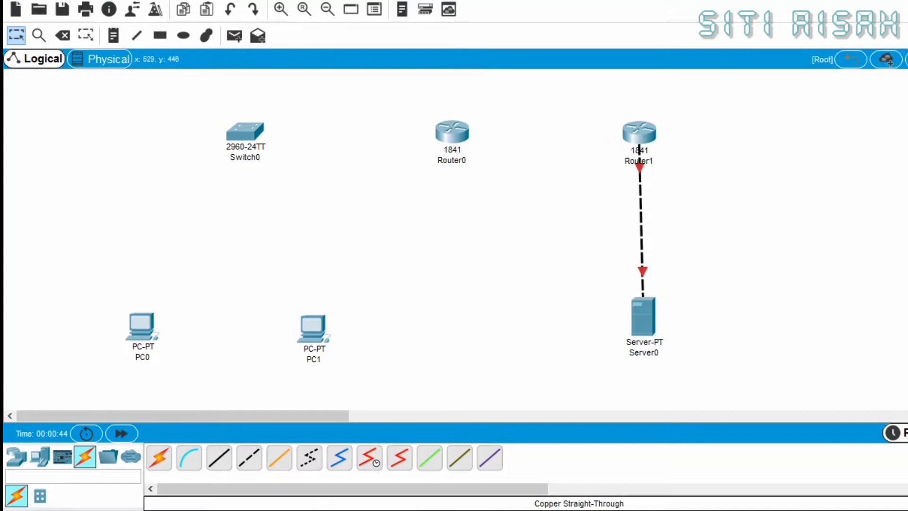
- Connect Router1 to Router0 with a Copper Cross-Over cable
{"action": "left_click", "coordinate": [249, 457]}
{"action": "left_click", "coordinate": [627, 130]}
{"action": "left_click", "coordinate": [685, 172]}
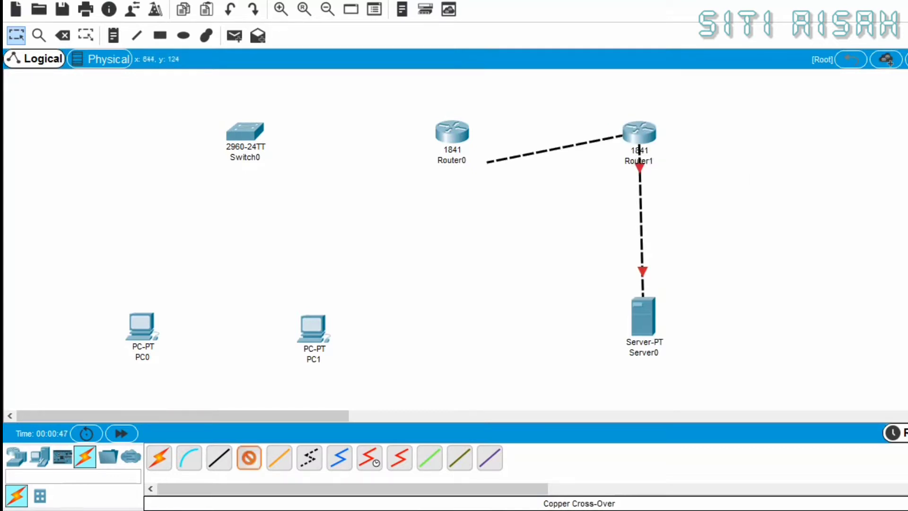
{"action": "left_click", "coordinate": [451, 134]}
{"action": "left_click", "coordinate": [511, 188]}
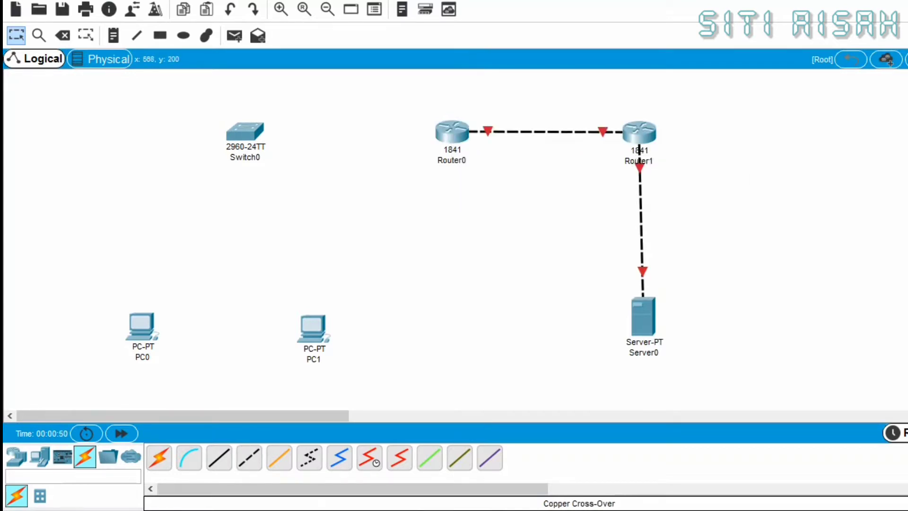
- Connect Router0 to Switch0 with a Copper Straight-Through cable
{"action": "left_click", "coordinate": [219, 457]}
{"action": "left_click", "coordinate": [452, 134]}
{"action": "left_click", "coordinate": [492, 172]}
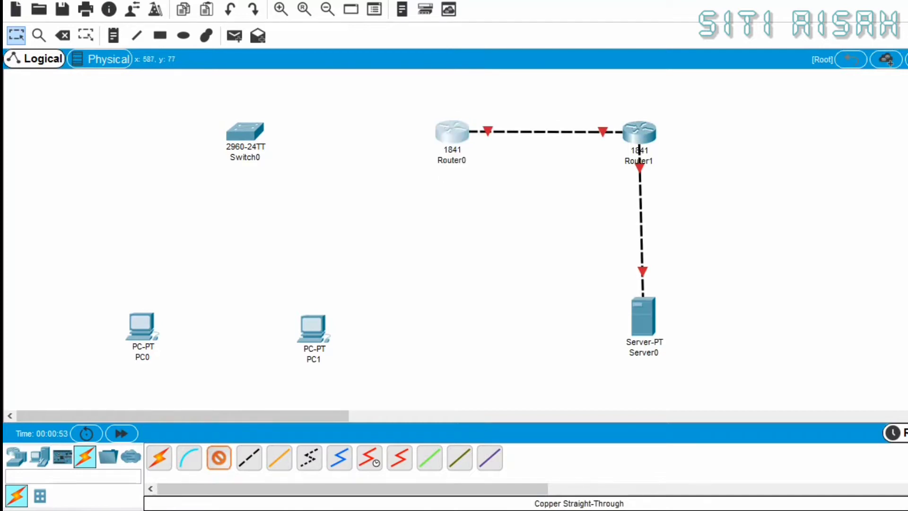
{"action": "left_click", "coordinate": [245, 131]}
{"action": "left_click", "coordinate": [283, 38]}
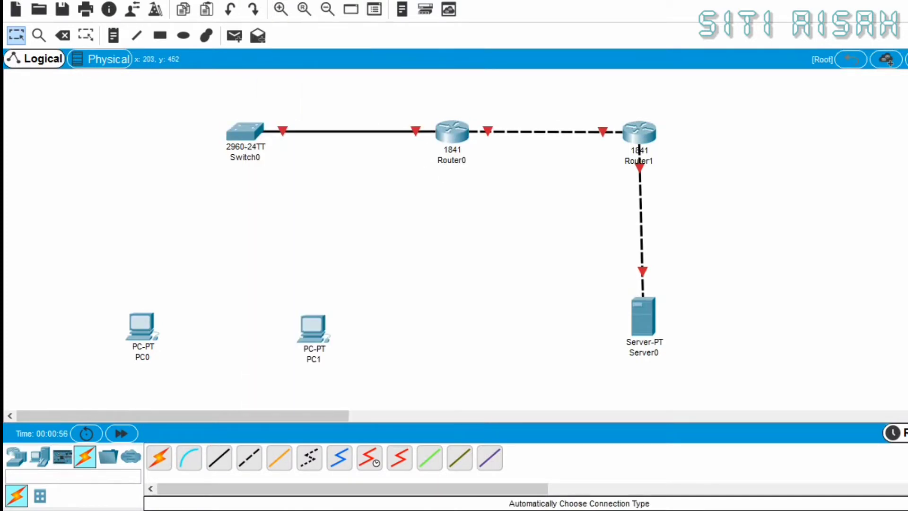
- Connect port FastEthernet0/2 of Switch0 to PC0 with a Copper Straight-Through cable
{"action": "left_click", "coordinate": [245, 131]}
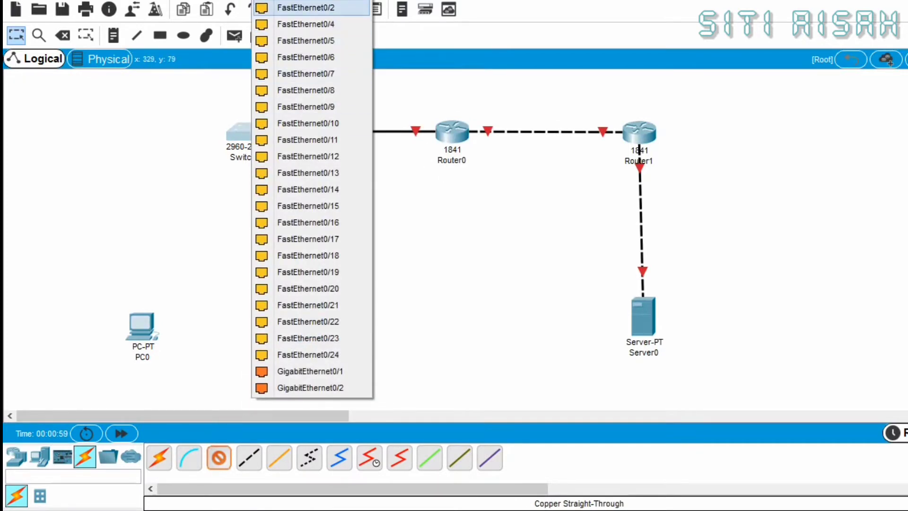
{"action": "left_click", "coordinate": [303, 6]}
{"action": "left_click", "coordinate": [140, 328]}
{"action": "left_click", "coordinate": [180, 386]}
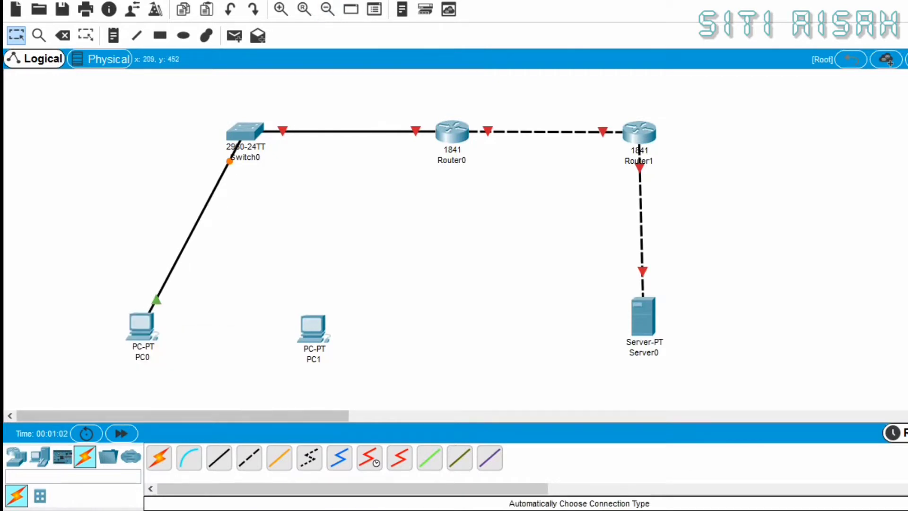
- Connect a free FastEthernet port of Switch0 to PC1 with a Copper Straight-Through cable
{"action": "left_click", "coordinate": [245, 131]}
{"action": "left_click", "coordinate": [302, 8]}
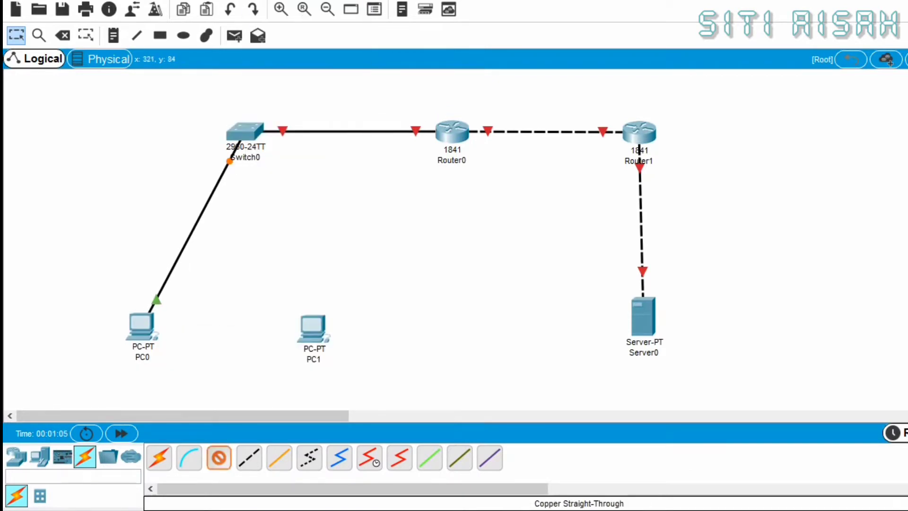
{"action": "left_click", "coordinate": [309, 326]}
{"action": "left_click", "coordinate": [355, 390]}
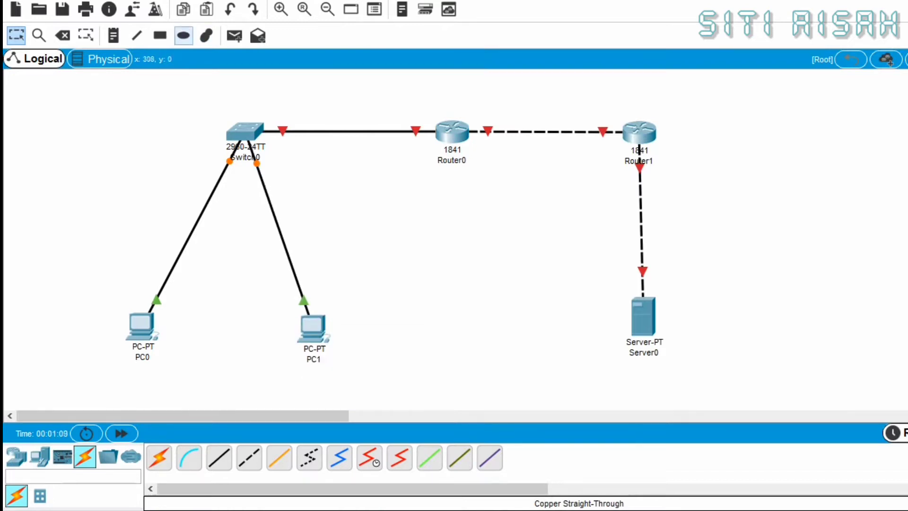
- Draw a green-filled rectangle around Switch0, Router0, PC0 and PC1
{"action": "left_click", "coordinate": [160, 35]}
{"action": "left_click", "coordinate": [463, 93]}
{"action": "left_click", "coordinate": [595, 82]}
{"action": "left_click", "coordinate": [467, 175]}
{"action": "left_click", "coordinate": [614, 371]}
{"action": "left_click", "coordinate": [697, 1]}
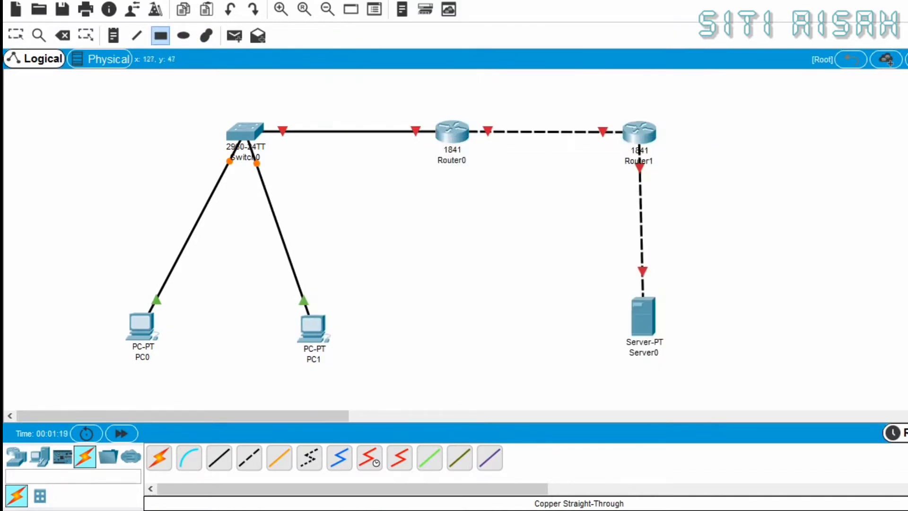
{"action": "left_click_drag", "start_coordinate": [99, 103], "coordinate": [525, 392]}
- Draw a yellow-filled rectangle around Router1 and Server0, adjoining the green area
{"action": "left_click", "coordinate": [161, 36]}
{"action": "left_click", "coordinate": [595, 82]}
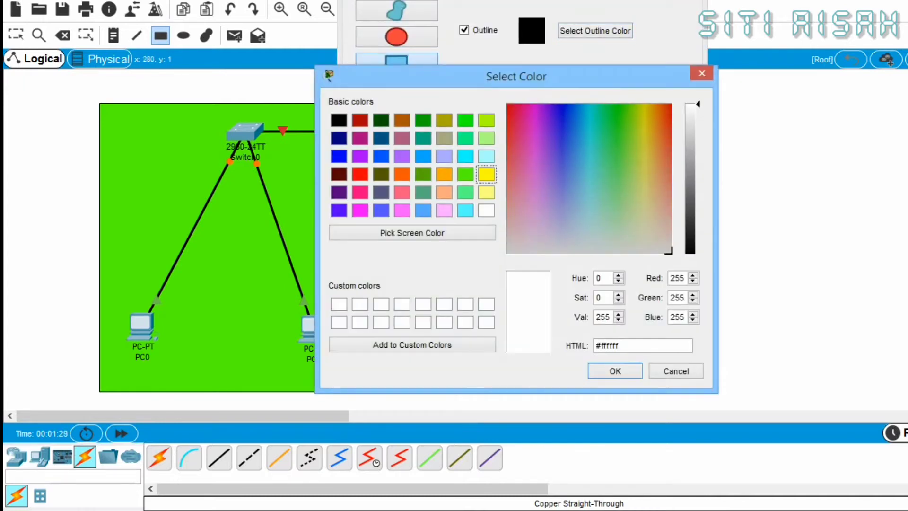
{"action": "left_click", "coordinate": [485, 174]}
{"action": "left_click", "coordinate": [614, 370]}
{"action": "left_click", "coordinate": [698, 1]}
{"action": "mouse_move", "coordinate": [514, 102]}
{"action": "left_mouse_down"}
{"action": "mouse_move", "coordinate": [581, 110]}
{"action": "mouse_move", "coordinate": [737, 392]}
{"action": "left_mouse_up"}
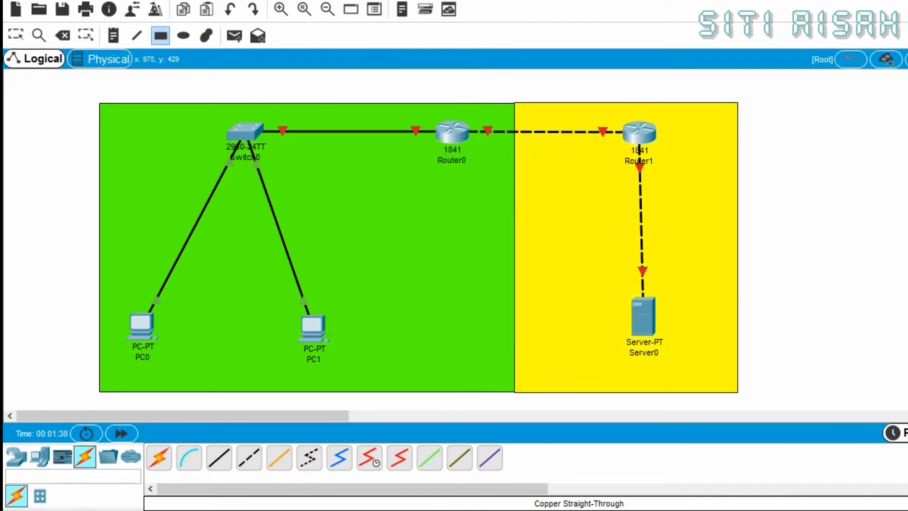
- Add the note 20.20.20.0/24 on the Router1–Server0 link and the note 10.10.10.0/24 under the link between the routers
{"action": "left_click", "coordinate": [113, 36]}
{"action": "left_click", "coordinate": [609, 218]}
{"action": "type", "text": "20.2"}
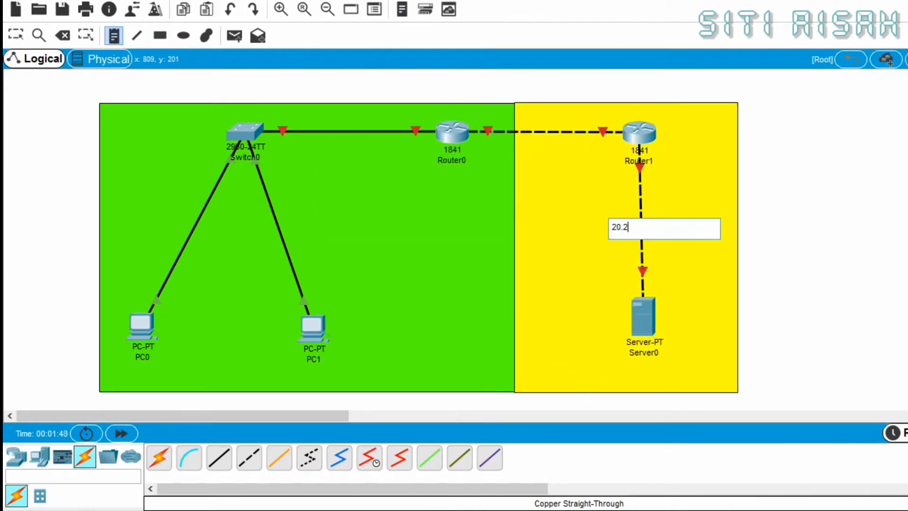
{"action": "type", "text": "0.20.0/24"}
{"action": "left_click", "coordinate": [507, 149]}
{"action": "type", "text": "10.10.10."}
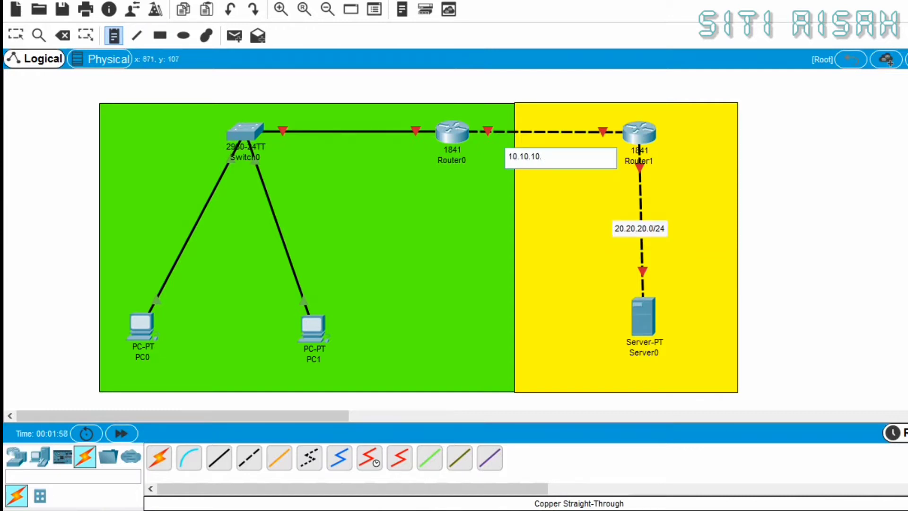
- Add the note 192.168.1.0/24 below Switch0 and centre it between the two PC links
{"action": "left_click", "coordinate": [186, 201]}
{"action": "type", "text": "192.168.1.0/24"}
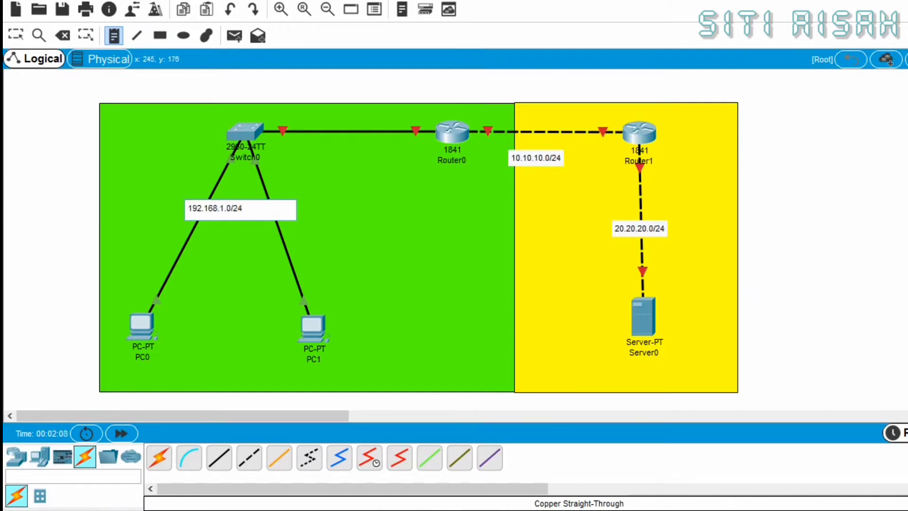
{"action": "key", "text": "Escape"}
{"action": "left_click_drag", "start_coordinate": [223, 212], "coordinate": [244, 213]}
- Shift PC0 and PC1 slightly up and right, and move the 10.10.10.0/24 note inside the yellow area
{"action": "left_click_drag", "start_coordinate": [146, 327], "coordinate": [159, 298]}
{"action": "left_click_drag", "start_coordinate": [312, 334], "coordinate": [330, 308]}
{"action": "left_click_drag", "start_coordinate": [153, 303], "coordinate": [155, 314]}
{"action": "left_click_drag", "start_coordinate": [331, 304], "coordinate": [326, 325]}
{"action": "left_click_drag", "start_coordinate": [536, 157], "coordinate": [546, 153]}
- Add the note INTERNET in the yellow area beside the server
{"action": "left_click", "coordinate": [114, 36]}
{"action": "left_click", "coordinate": [515, 272]}
{"action": "type", "text": "INTER"}
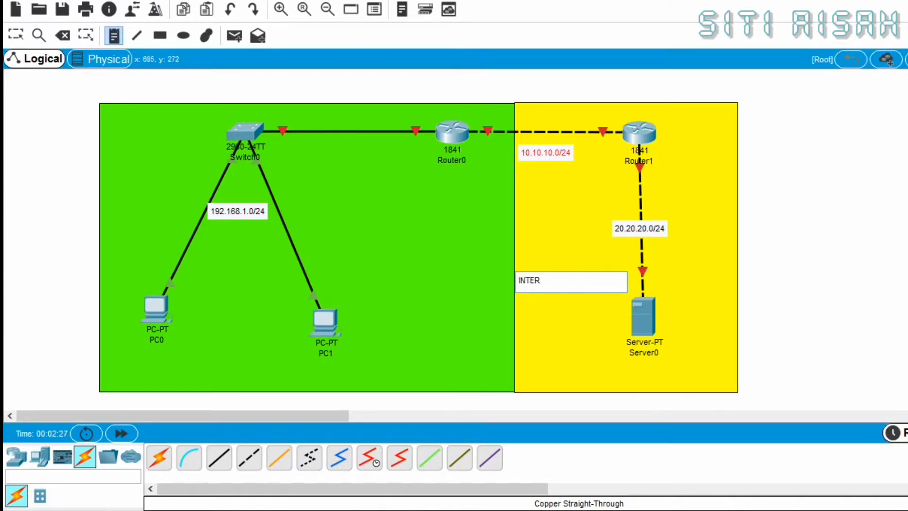
{"action": "type", "text": "NET"}
{"action": "key", "text": "Escape"}
- Rename PC0 as 192.168.1.11, PC1 as 192.168.1.12 and Server0 as 20.20.20.2
{"action": "left_click", "coordinate": [154, 339]}
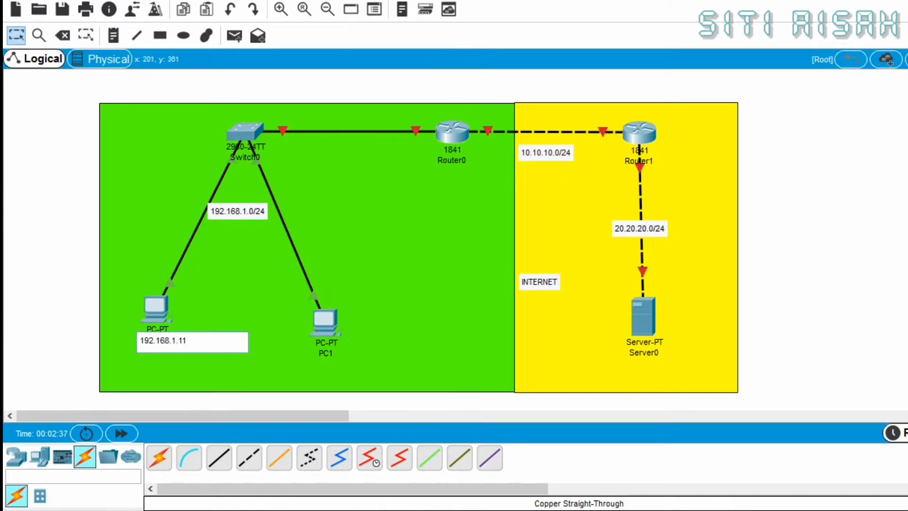
{"action": "left_click", "coordinate": [326, 353]}
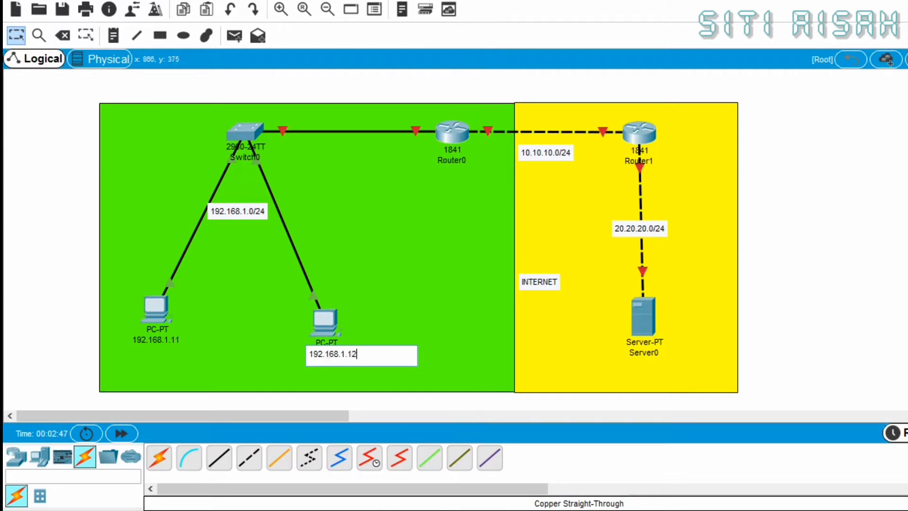
{"action": "left_click", "coordinate": [643, 352]}
{"action": "type", "text": "192"}
{"action": "type", "text": "0.20.2"}
{"action": "key", "text": "Return"}
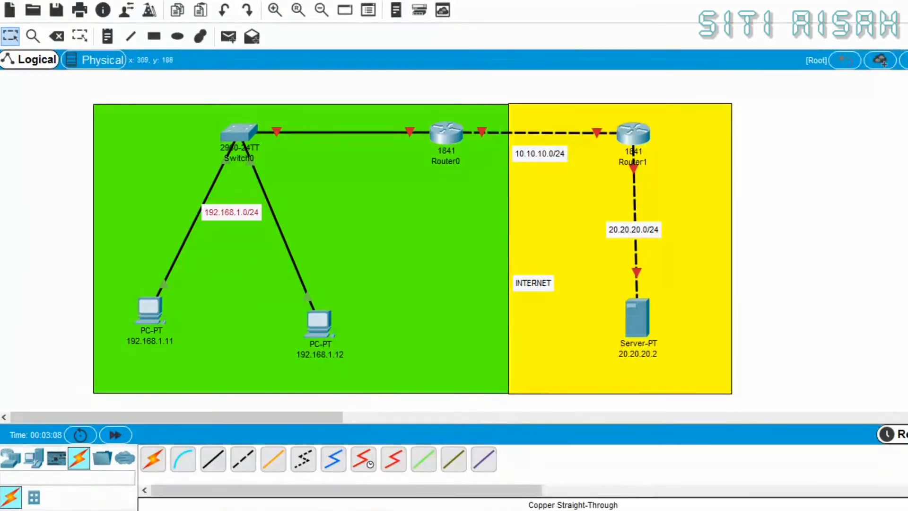
{"action": "left_click_drag", "start_coordinate": [231, 212], "coordinate": [235, 213]}
- Set the static IP address of the first PC to 192.168.1.11
{"action": "left_click", "coordinate": [150, 310]}
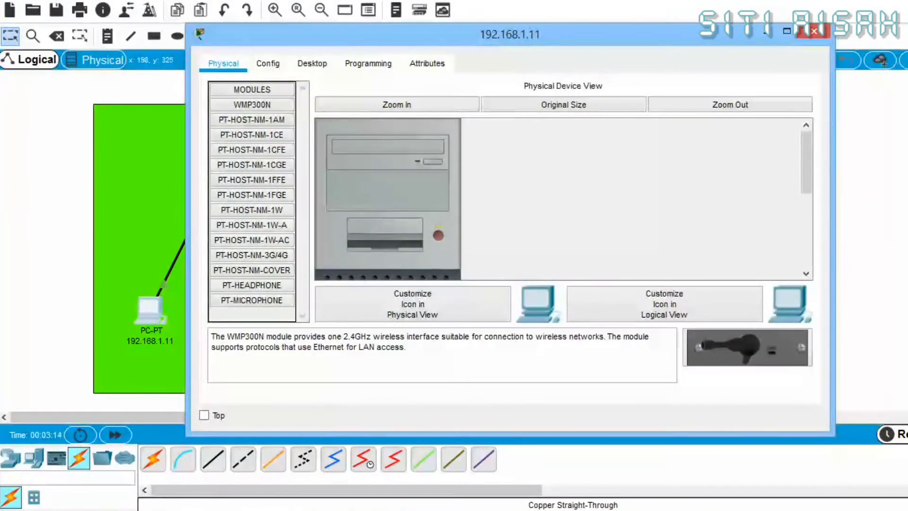
{"action": "left_click", "coordinate": [312, 64]}
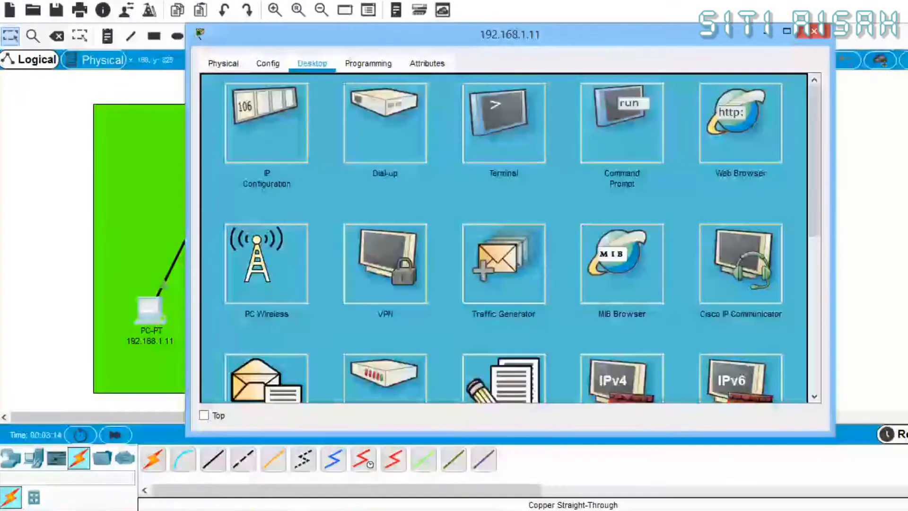
{"action": "left_click", "coordinate": [267, 116]}
{"action": "type", "text": "192"}
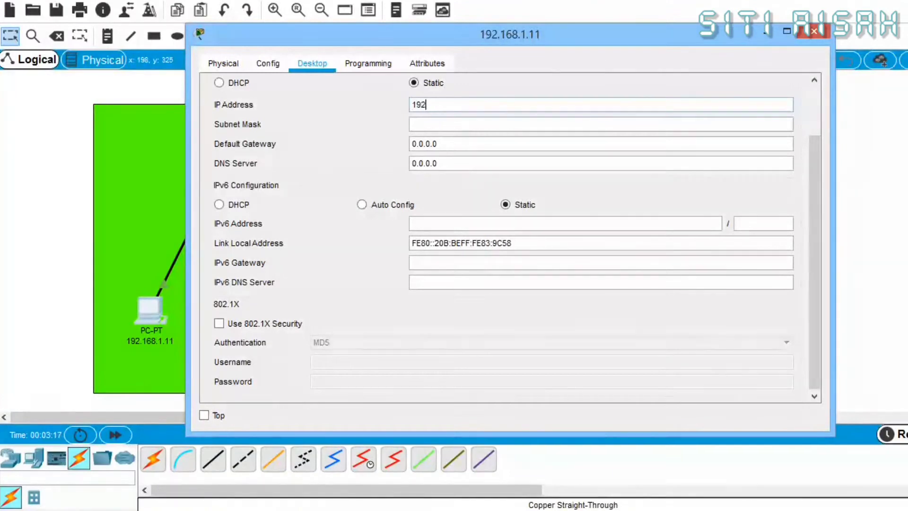
{"action": "type", "text": ".168.11"}
{"action": "key", "text": "BackSpace"}
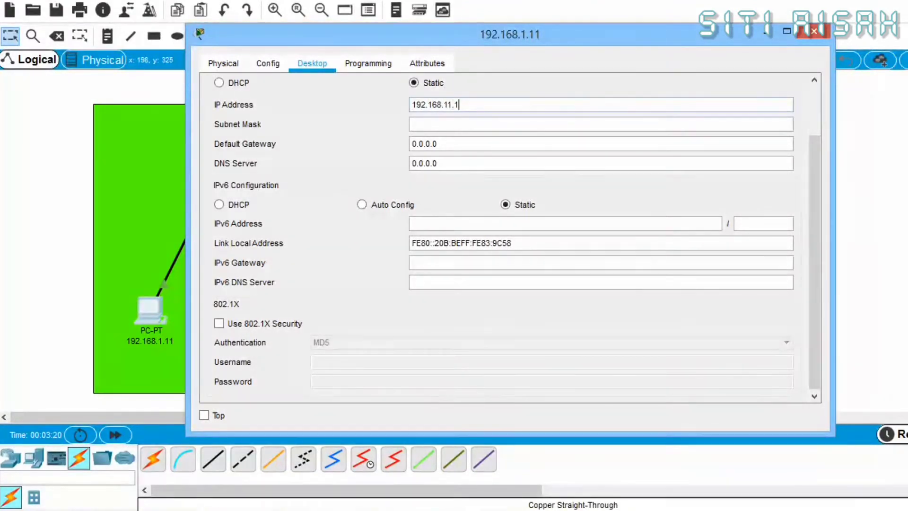
{"action": "type", "text": "."}
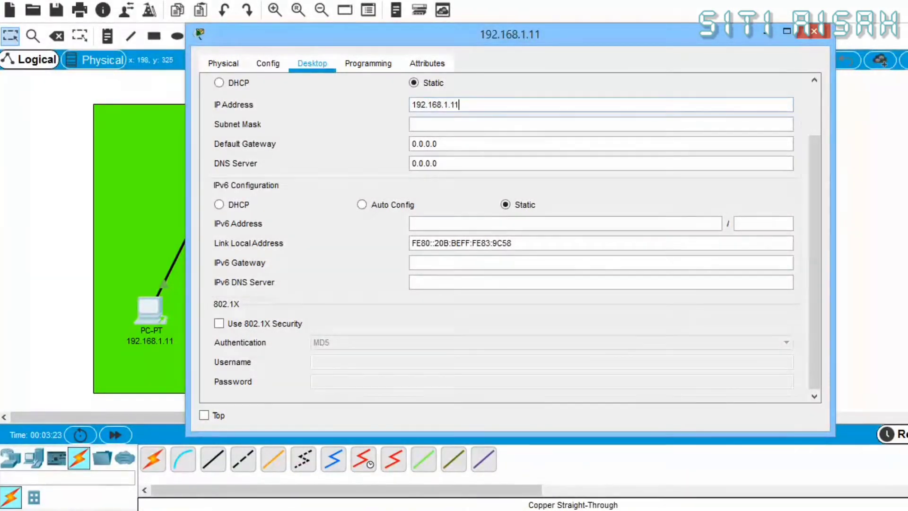
{"action": "type", "text": "11"}
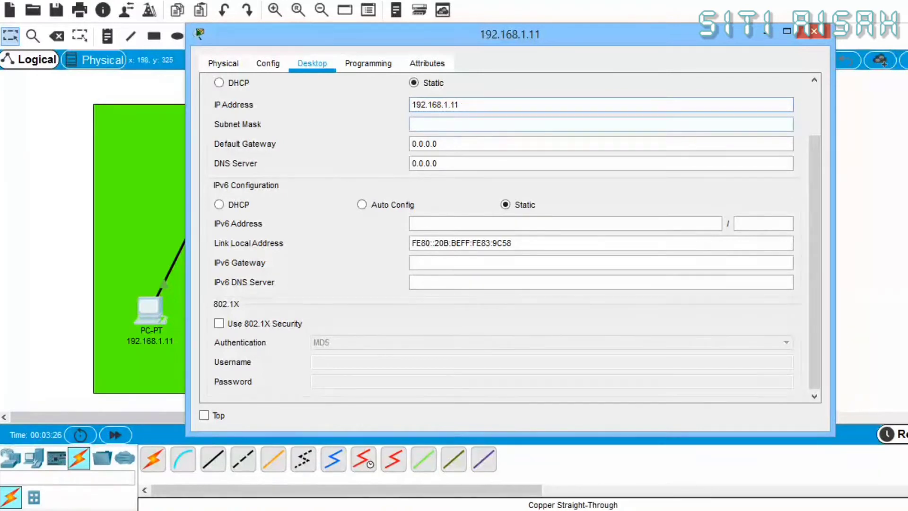
- Give the first PC the subnet mask 255.255.255.0 and default gateway 192.168.1.1, then close its configuration
{"action": "key", "text": "Tab"}
{"action": "key", "text": "Tab"}
{"action": "type", "text": "1"}
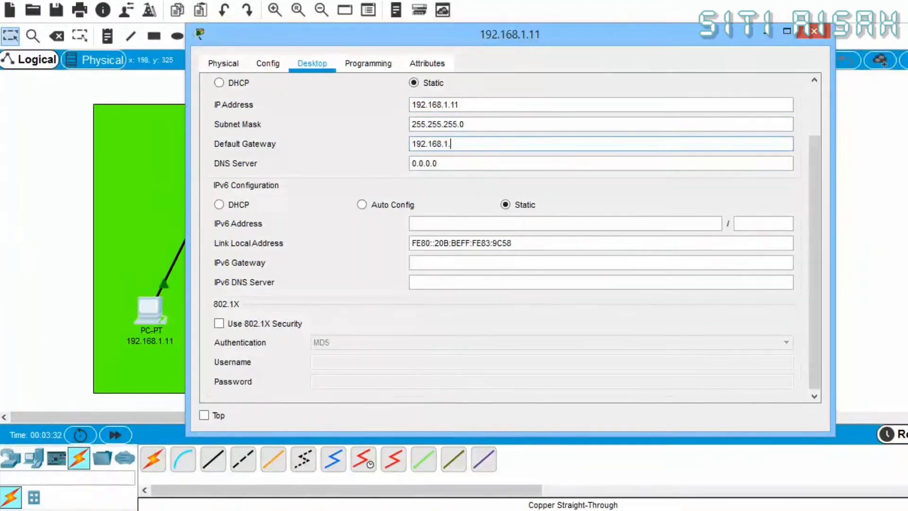
{"action": "scroll", "coordinate": [503, 236], "scroll_direction": "up", "scroll_amount": 3}
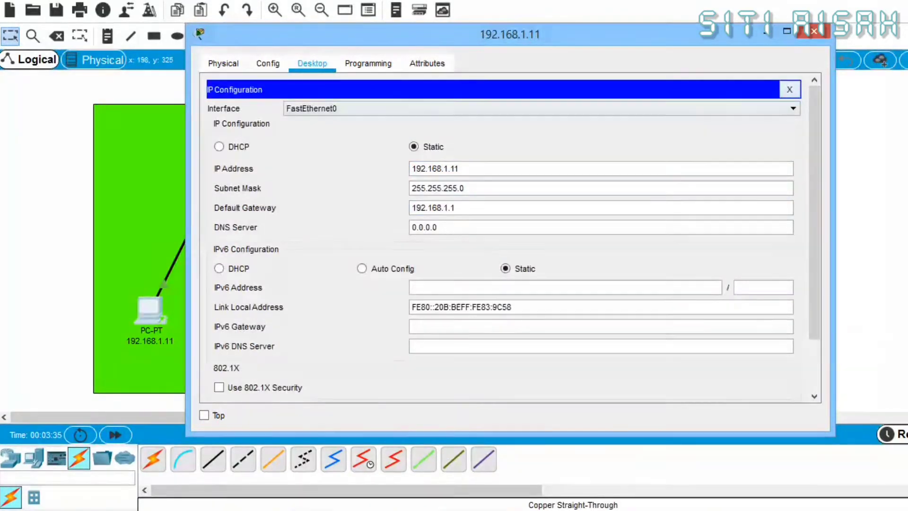
{"action": "left_click", "coordinate": [789, 89]}
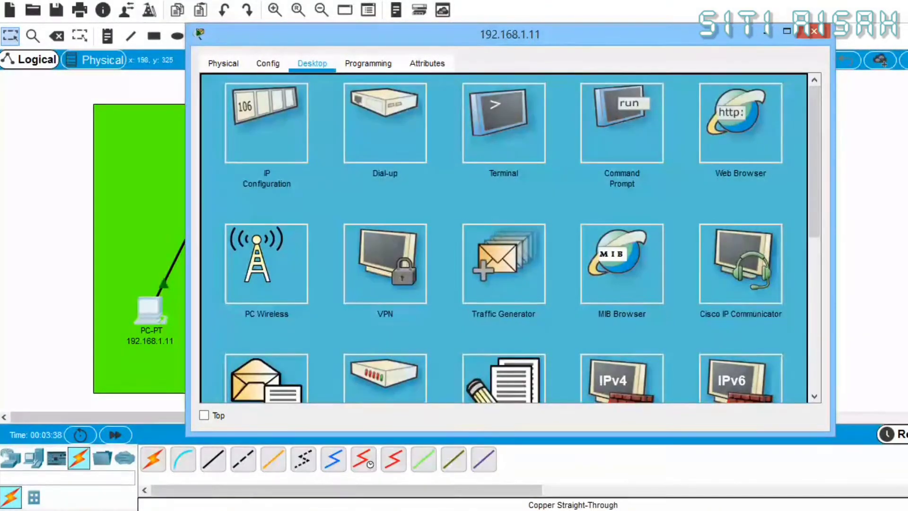
{"action": "left_click", "coordinate": [814, 31]}
- Give the second PC the static IP address 192.168.1.12 with subnet mask 255.255.255.0
{"action": "left_click", "coordinate": [319, 322]}
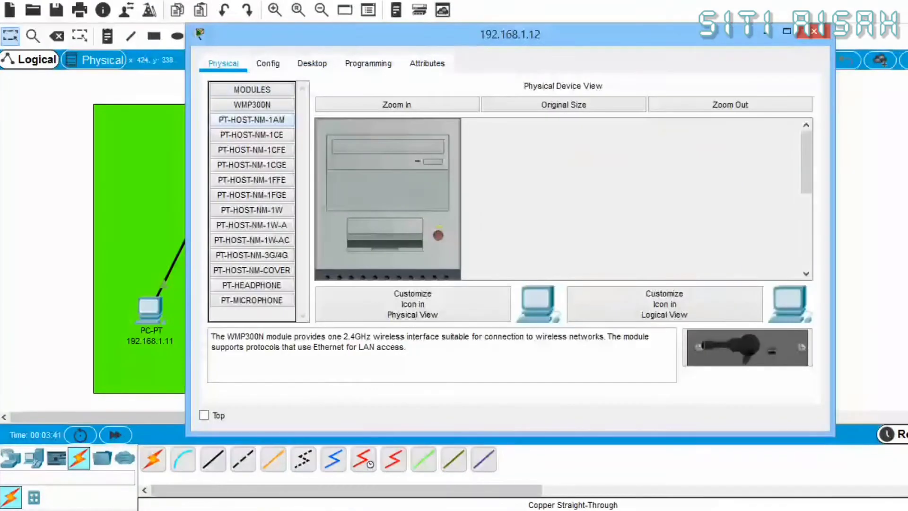
{"action": "left_click", "coordinate": [312, 62]}
{"action": "left_click", "coordinate": [268, 111]}
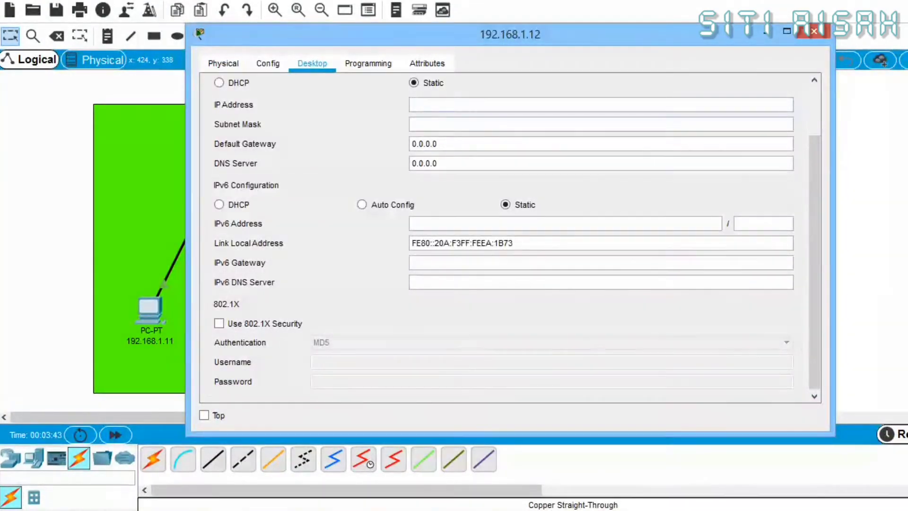
{"action": "type", "text": "192.168.1.12"}
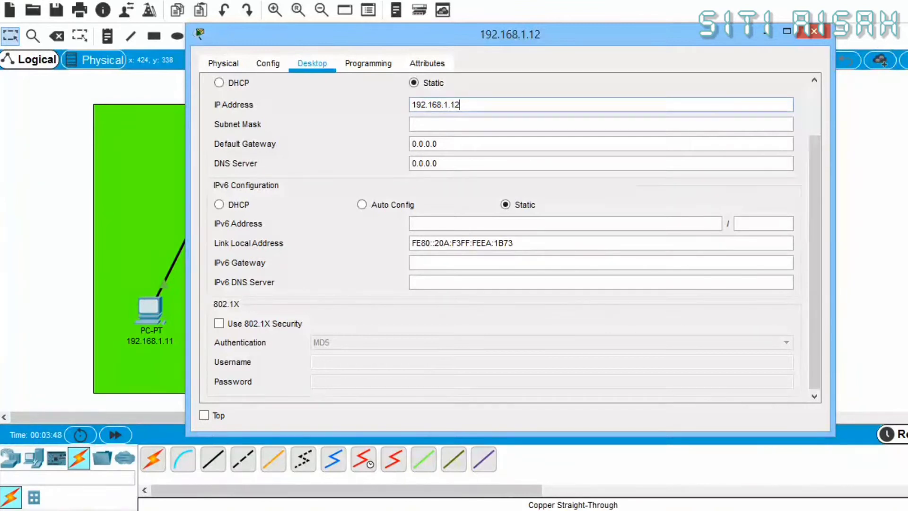
{"action": "key", "text": "Tab"}
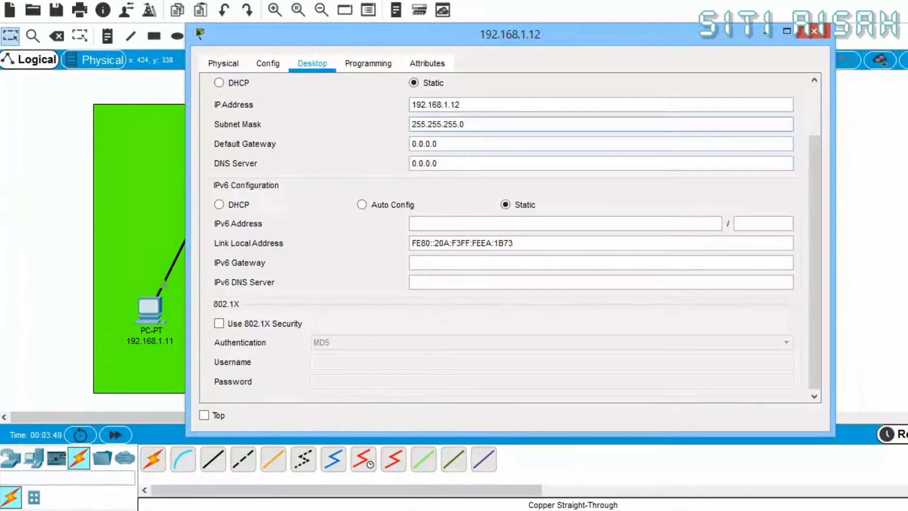
- Set the second PC's default gateway to 192.168.1.1 and close its configuration
{"action": "key", "text": "Tab"}
{"action": "type", "text": "192.168"}
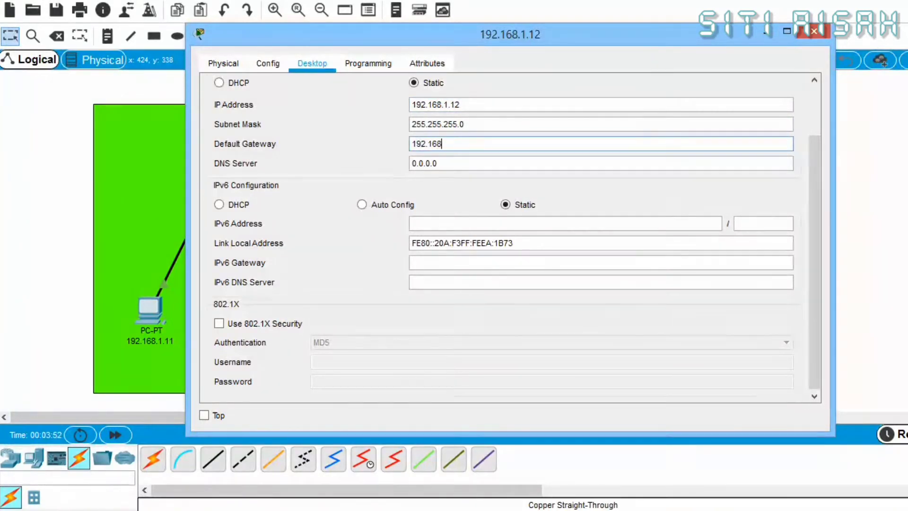
{"action": "scroll", "coordinate": [510, 237], "scroll_direction": "up", "scroll_amount": 3}
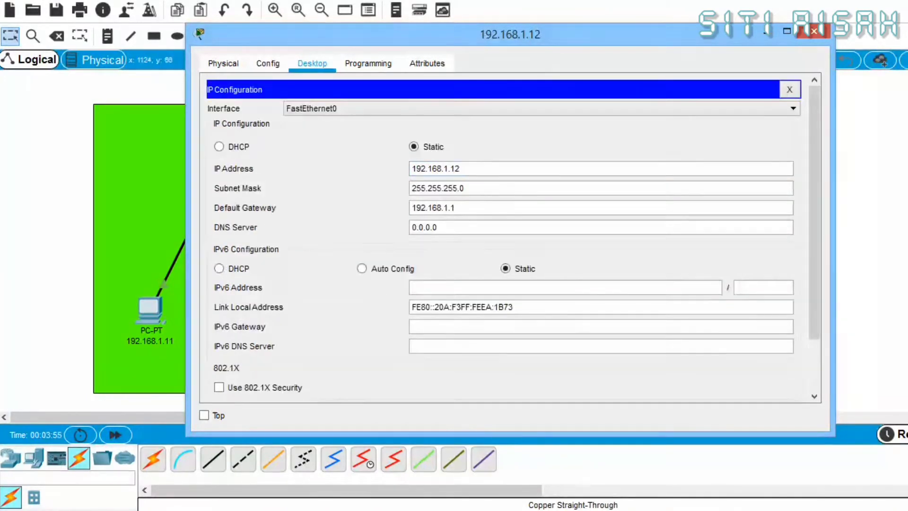
{"action": "left_click", "coordinate": [791, 90]}
{"action": "left_click", "coordinate": [814, 31]}
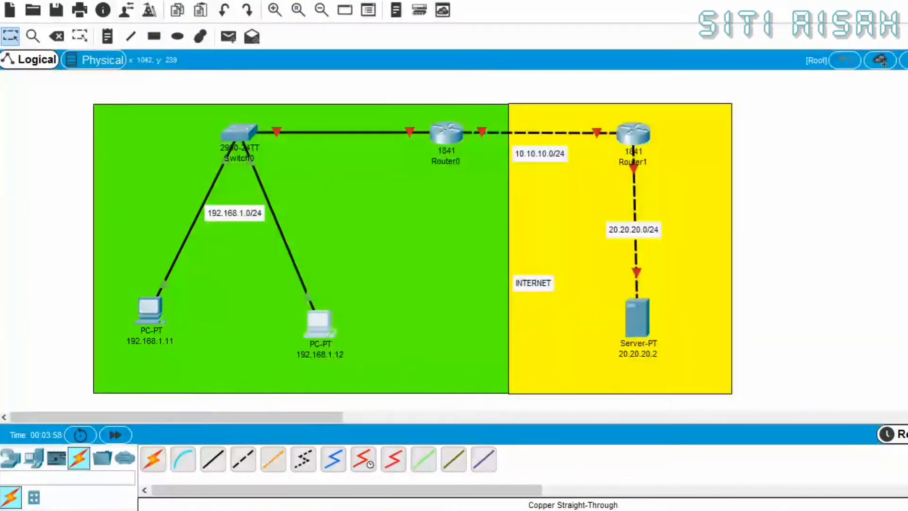
- Give the server the static IP address 20.20.20.2 with subnet mask 255.0.0.0
{"action": "left_click", "coordinate": [638, 318]}
{"action": "left_click", "coordinate": [363, 63]}
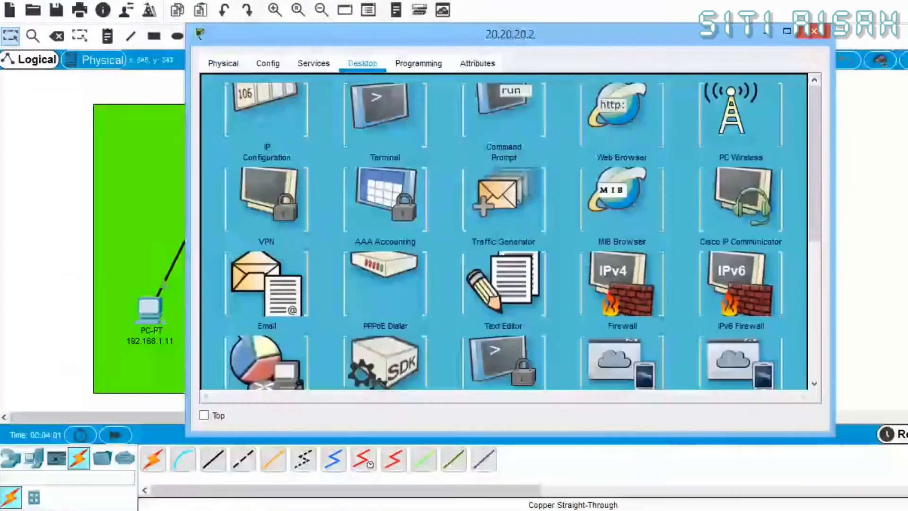
{"action": "left_click", "coordinate": [266, 122]}
{"action": "type", "text": "20"}
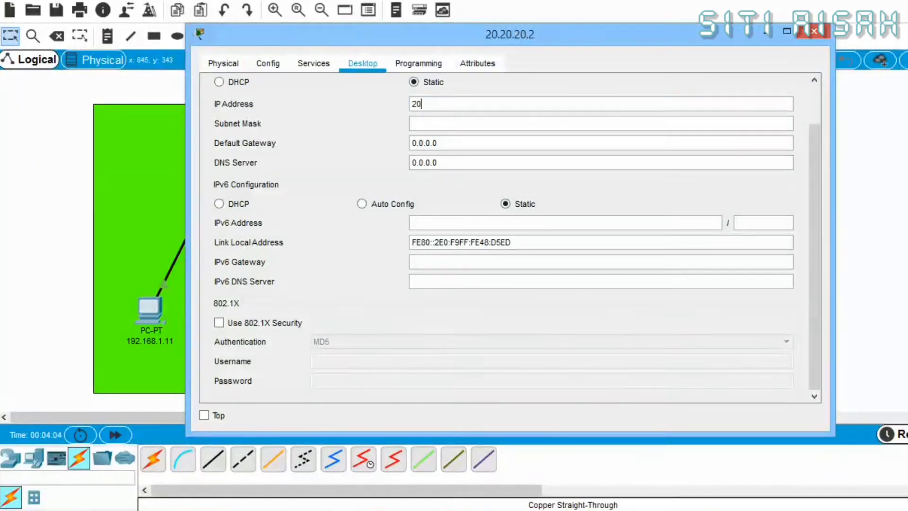
{"action": "type", "text": ".20.20.2"}
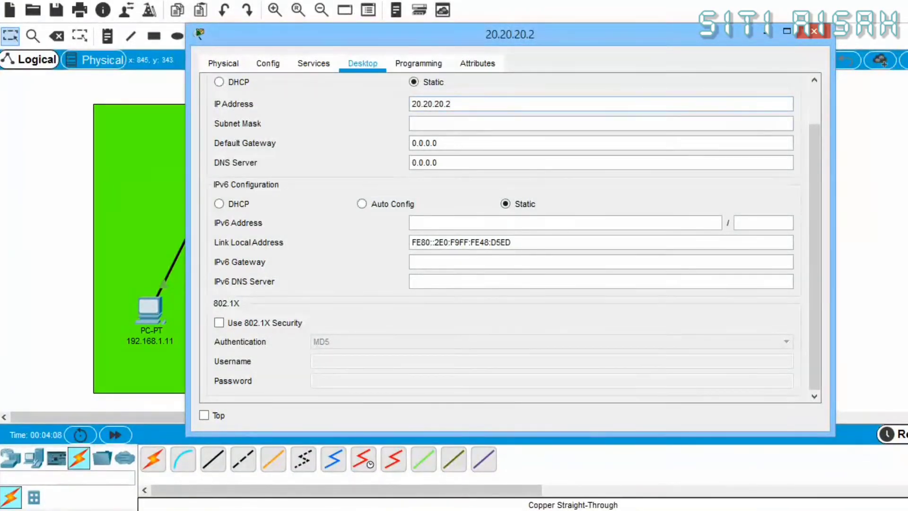
{"action": "key", "text": "Tab"}
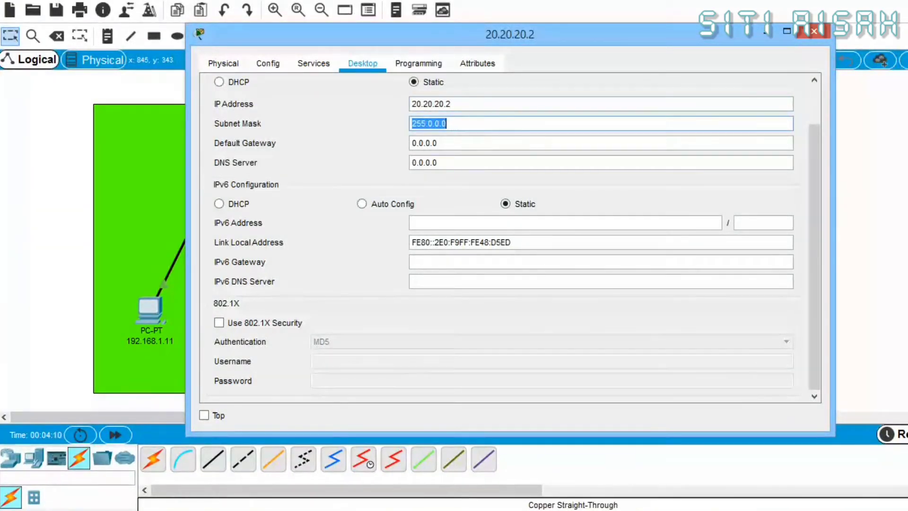
{"action": "key", "text": "Tab"}
- Set the server's default gateway to 20.20.20.1 and close its configuration
{"action": "type", "text": "1"}
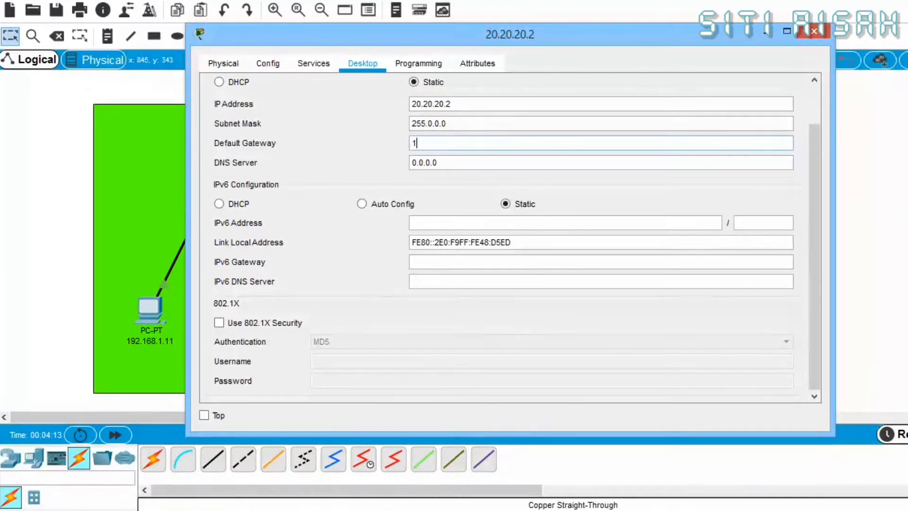
{"action": "key", "text": "BackSpace"}
{"action": "type", "text": "20.20.2"}
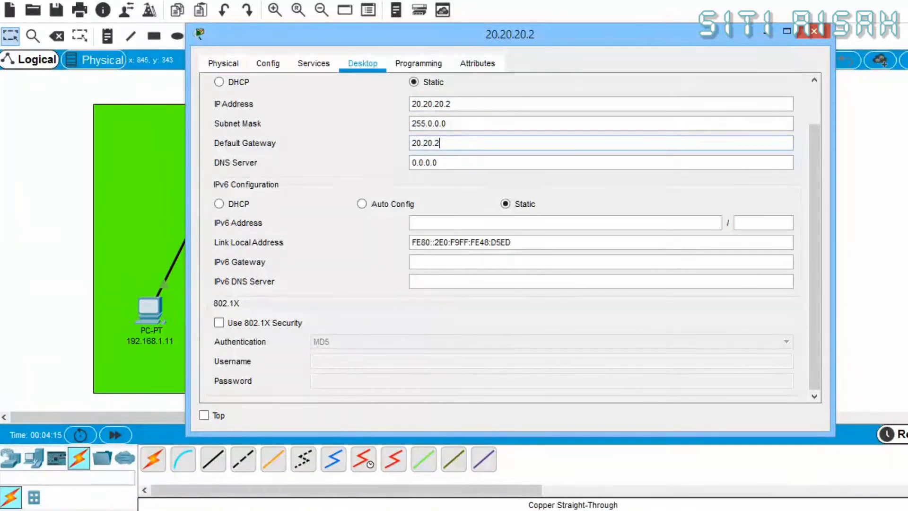
{"action": "type", "text": "0.1"}
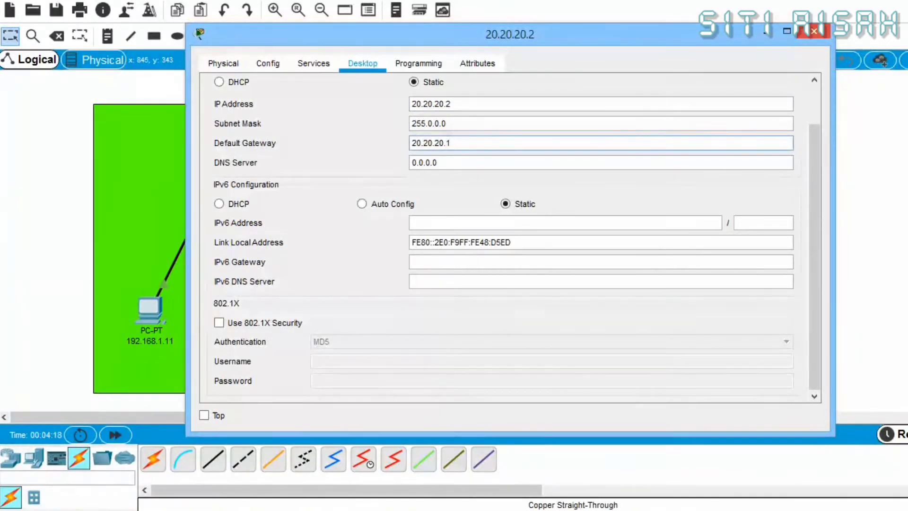
{"action": "scroll", "coordinate": [506, 189], "scroll_direction": "up", "scroll_amount": 3}
{"action": "left_click", "coordinate": [790, 88]}
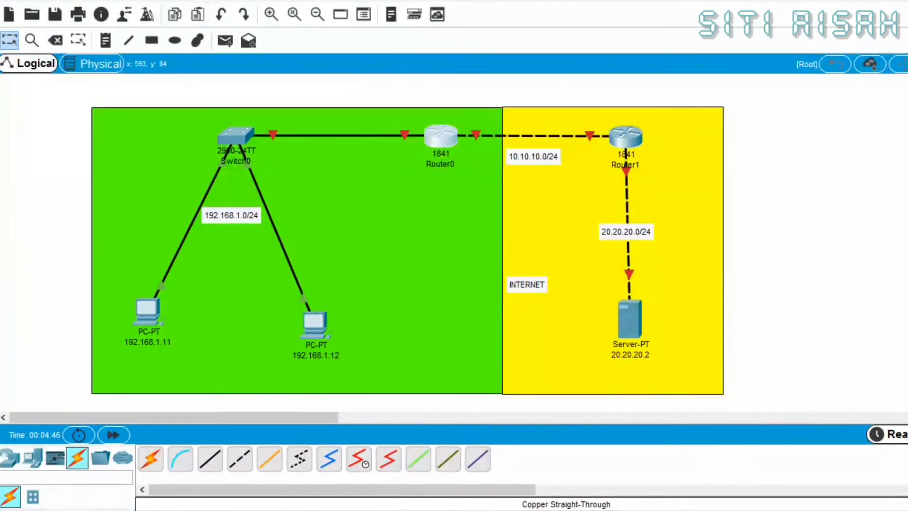
- Open Router0's command line, decline the initial configuration dialog and enter privileged mode with enable
{"action": "left_click", "coordinate": [440, 136]}
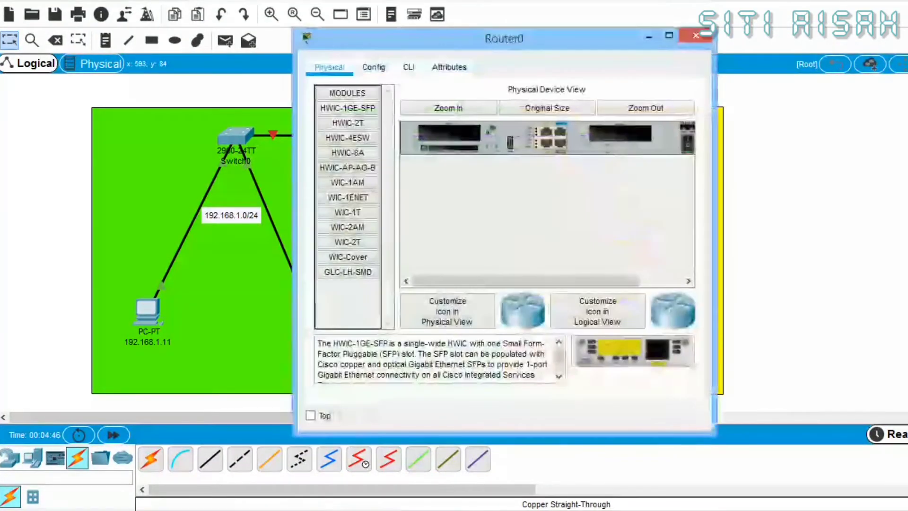
{"action": "left_click", "coordinate": [408, 67]}
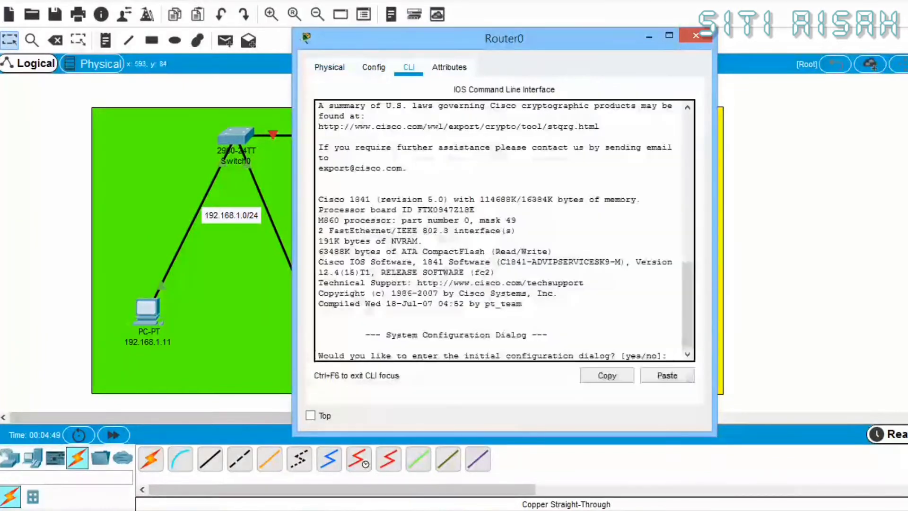
{"action": "type", "text": "n"}
{"action": "key", "text": "Return"}
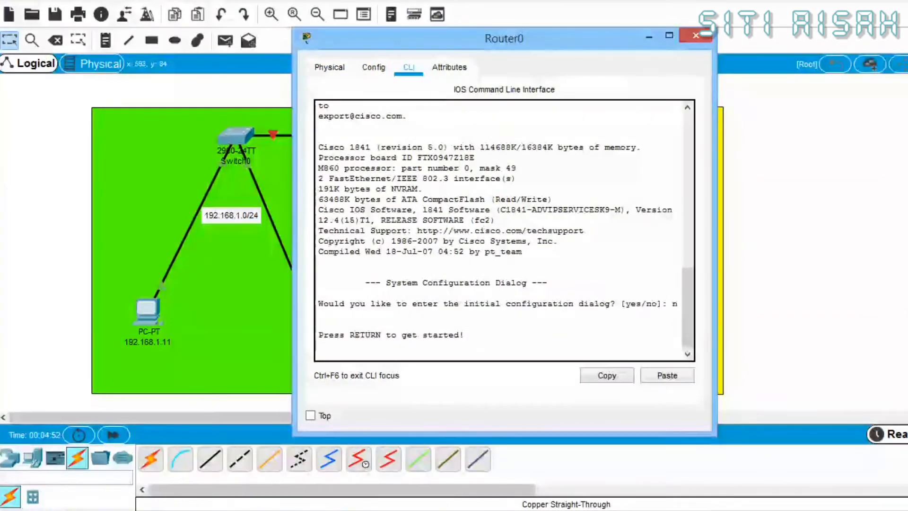
{"action": "key", "text": "Return"}
{"action": "type", "text": "enable"}
{"action": "key", "text": "Return"}
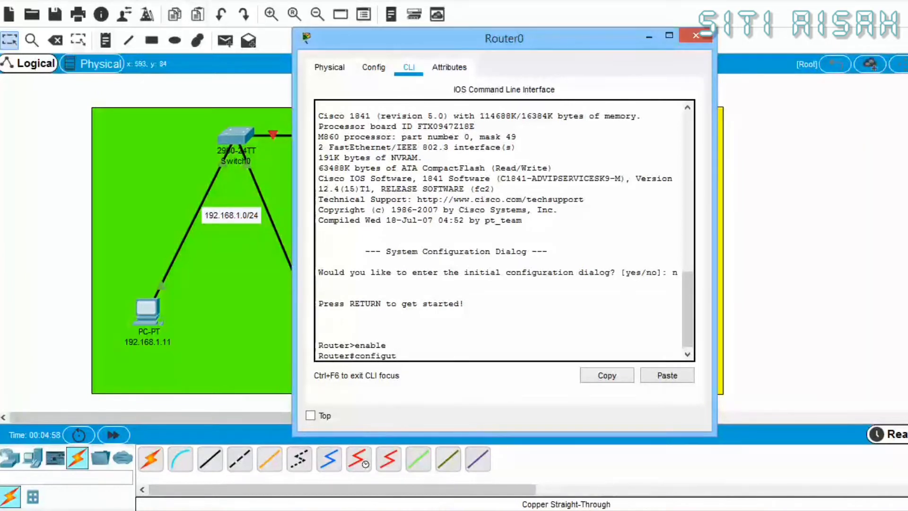
- Enter global configuration mode on Router0 and set its hostname to R1
{"action": "type", "text": "configure termi"}
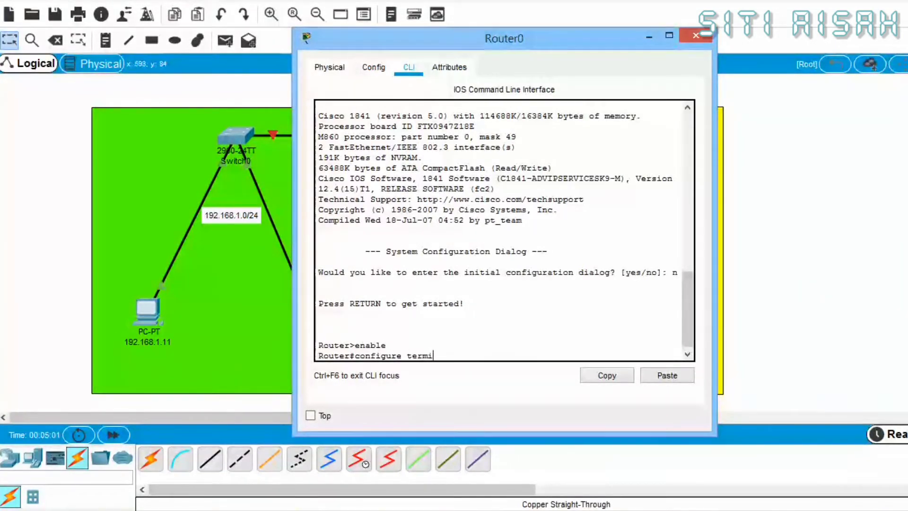
{"action": "type", "text": "nal"}
{"action": "key", "text": "Return"}
{"action": "type", "text": "h"}
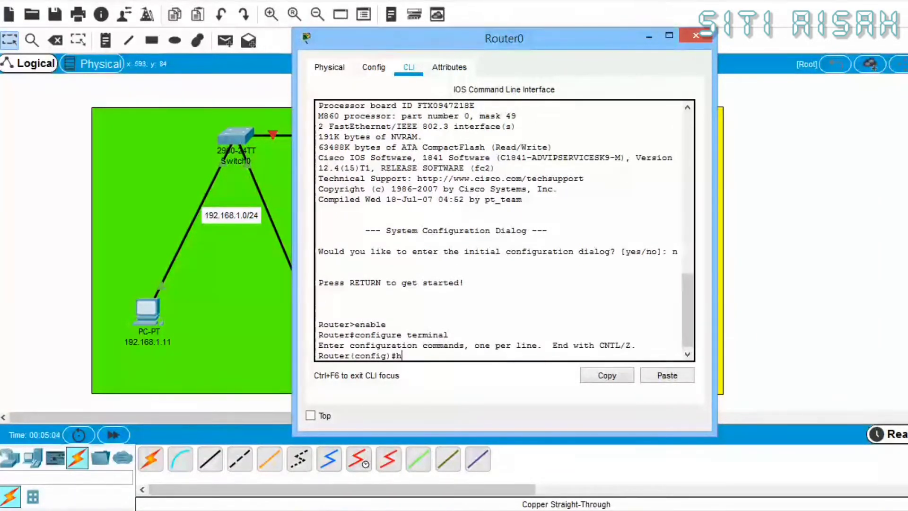
{"action": "type", "text": "ost R1"}
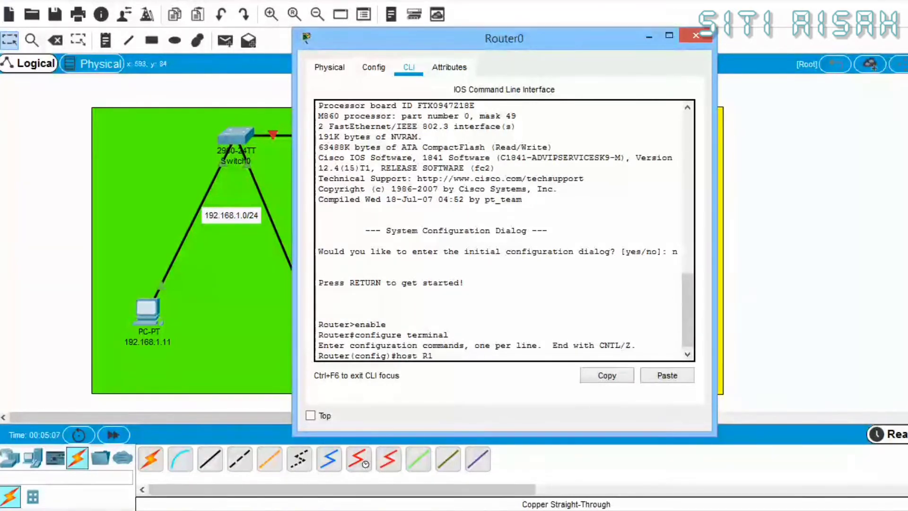
{"action": "key", "text": "Return"}
- Assign IP address 192.168.1.1 with mask 255.255.255.0 to R1's interface fa0/0
{"action": "type", "text": "inter"}
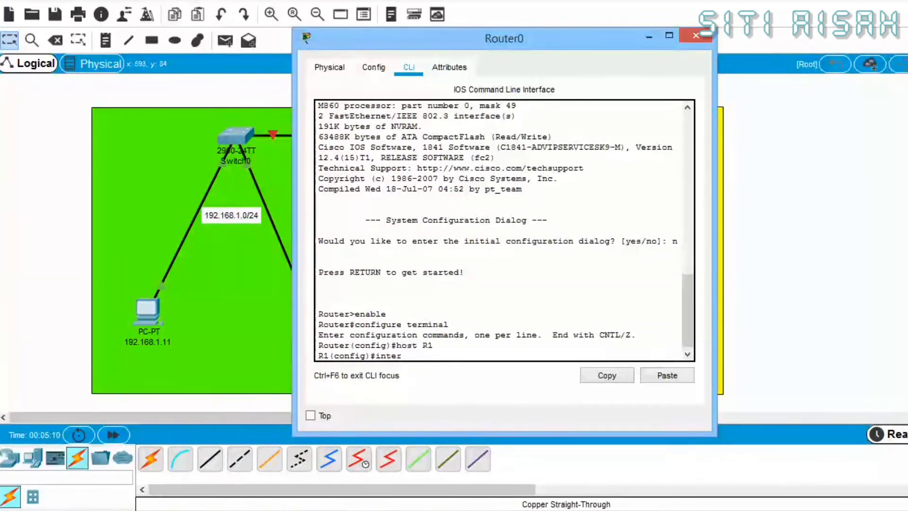
{"action": "type", "text": "face fa0/0"}
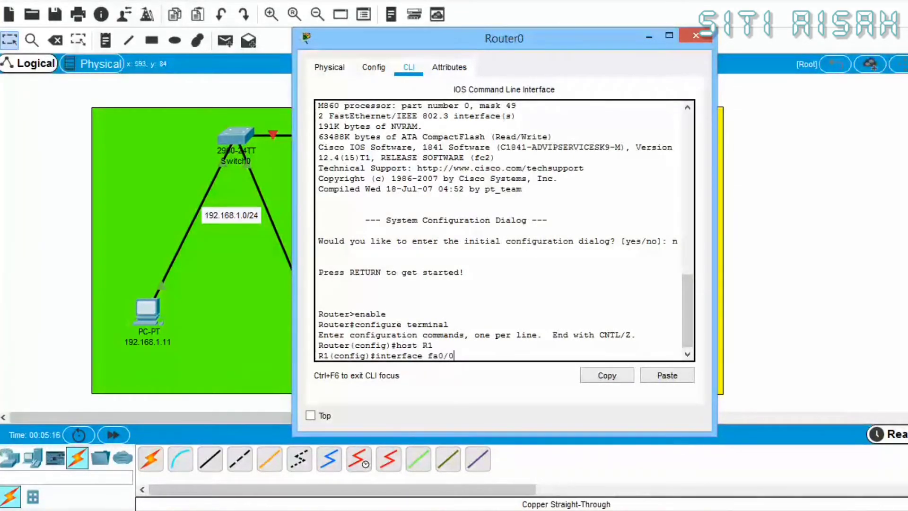
{"action": "key", "text": "Return"}
{"action": "type", "text": "ip add"}
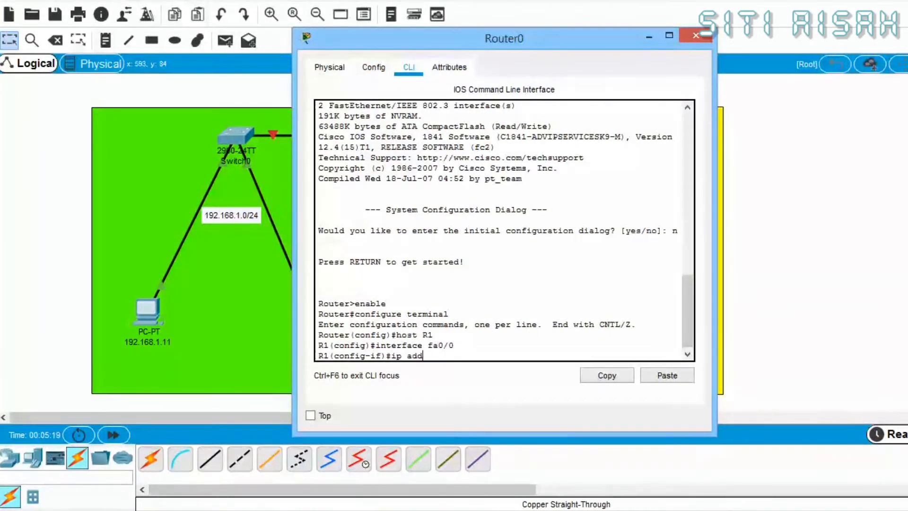
{"action": "type", "text": "ress 192.168."}
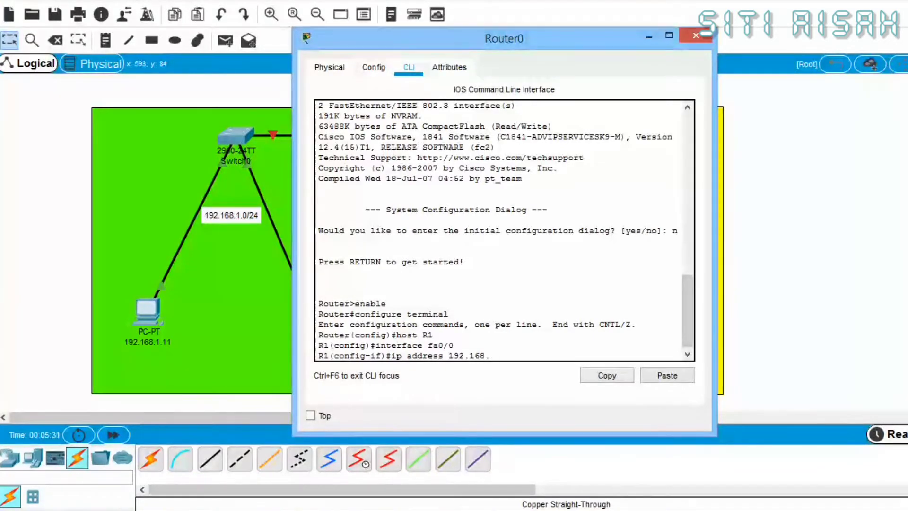
{"action": "type", "text": "1 255.255.255.0"}
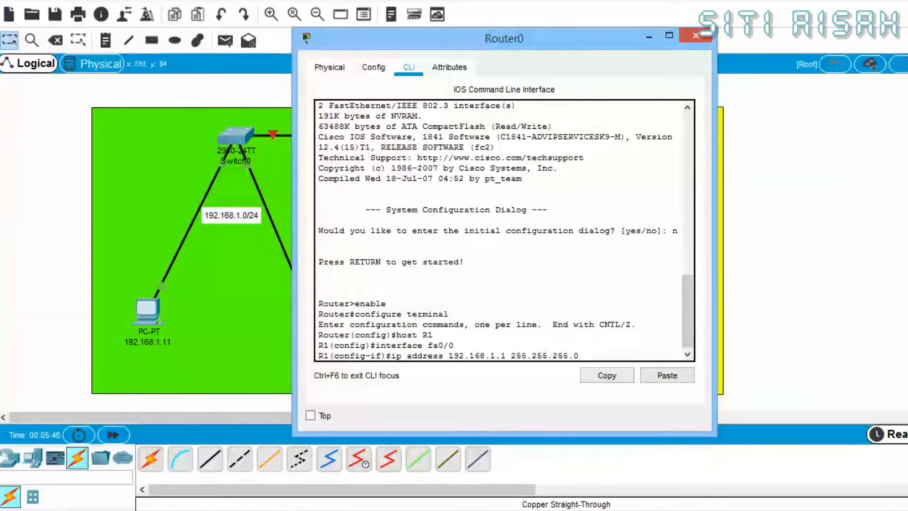
{"action": "key", "text": "Return"}
- Enable interface fa0/0 with no shutdown, exit it and enter the configuration of interface fa0/1
{"action": "type", "text": "no shutdown"}
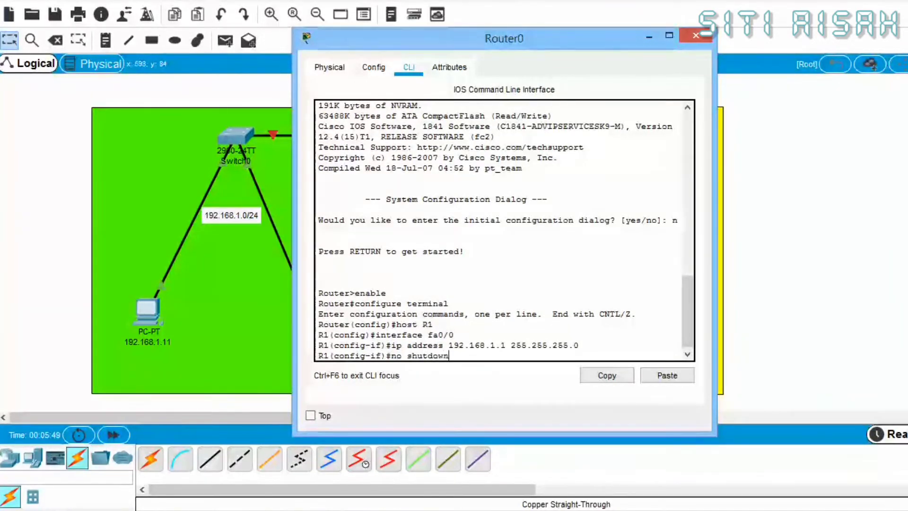
{"action": "key", "text": "Return"}
{"action": "key", "text": "Return"}
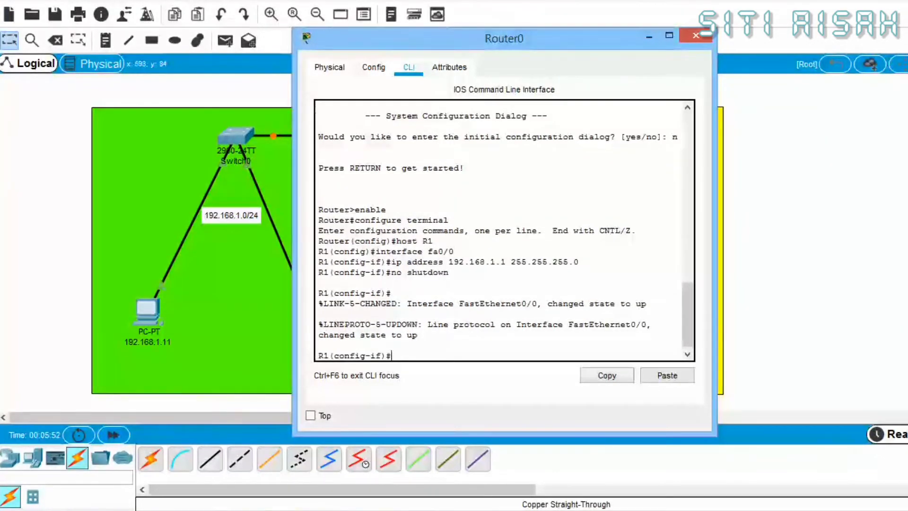
{"action": "type", "text": "exit"}
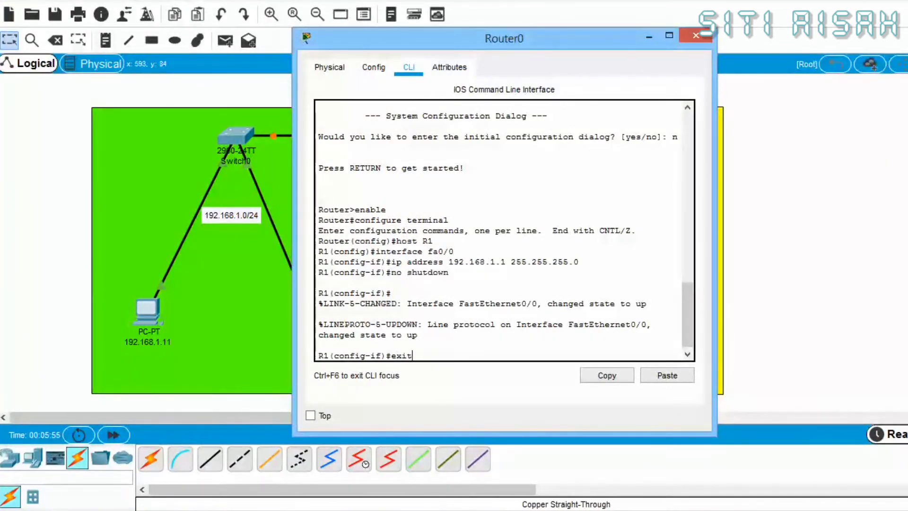
{"action": "key", "text": "Return"}
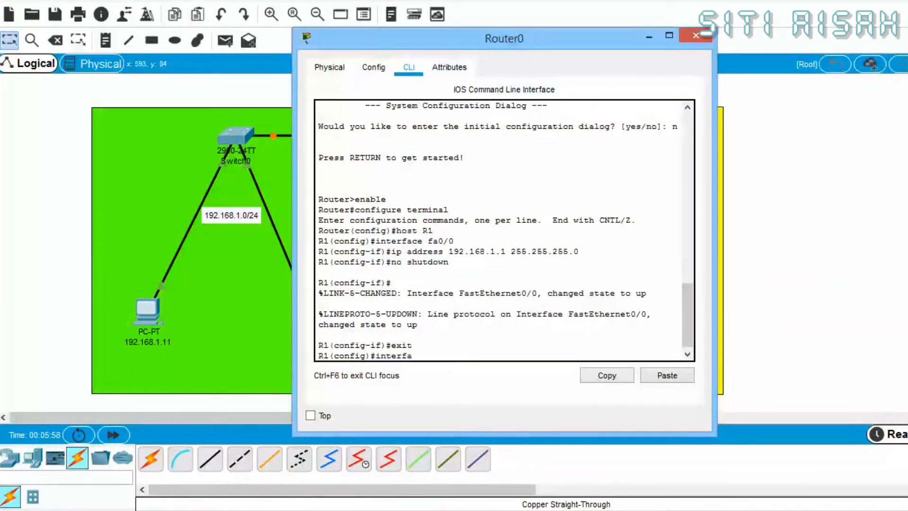
{"action": "type", "text": "interface fa0/1"}
{"action": "key", "text": "Return"}
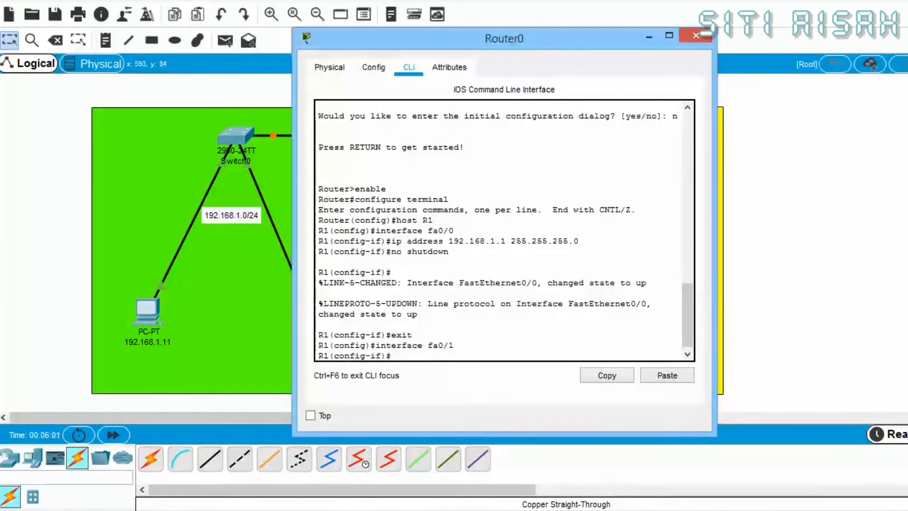
- Try to assign IP address 10.10.10.1 to interface fa0/1 without a subnet mask
{"action": "type", "text": "ip address 10.10.10."}
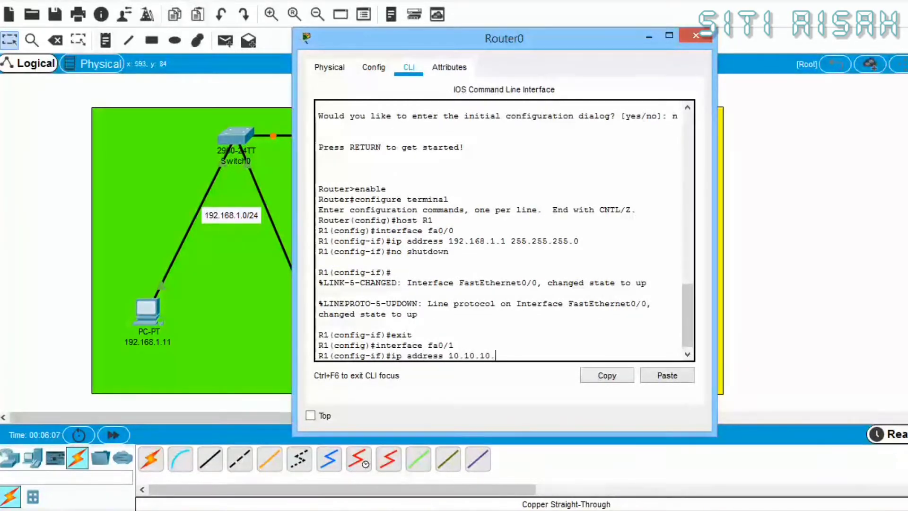
{"action": "type", "text": "1"}
{"action": "key", "text": "Return"}
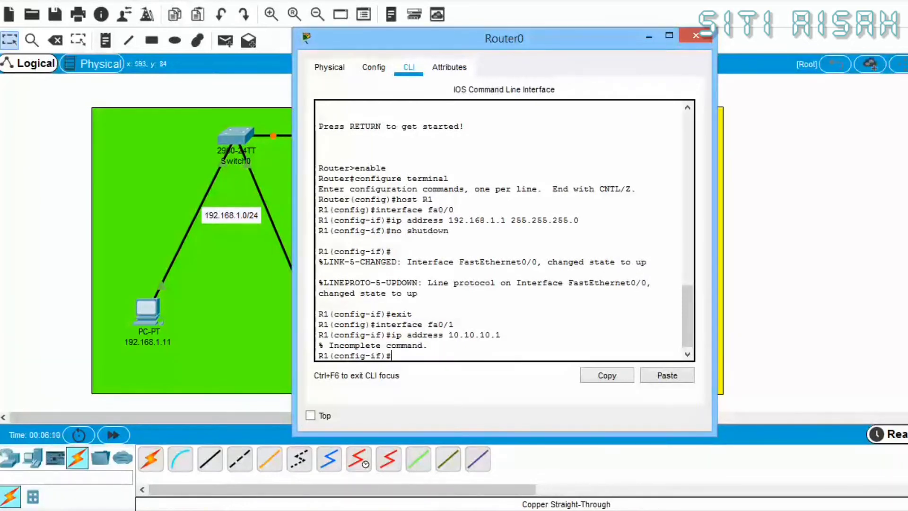
- Assign IP address 10.10.10.1 with mask 255.255.255.0 to R1's interface fa0/1
{"action": "type", "text": "ip address 10."}
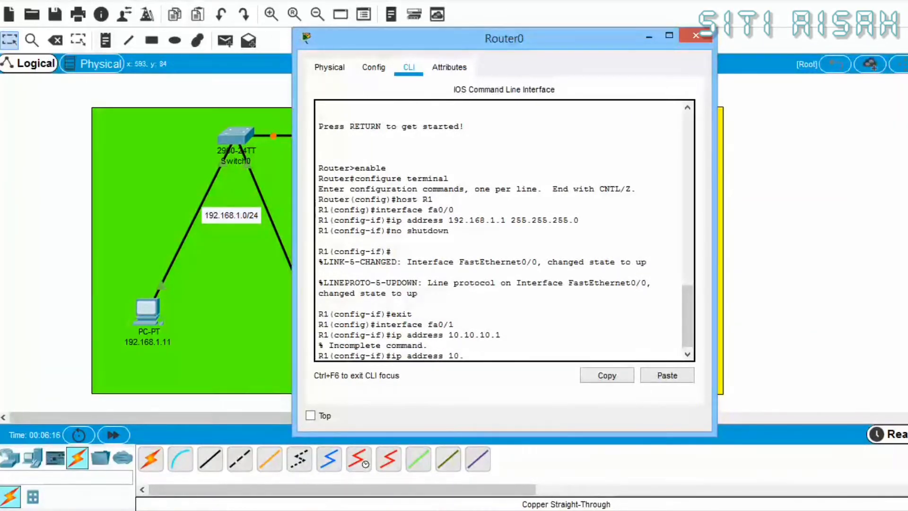
{"action": "type", "text": " 255.255.255.0"}
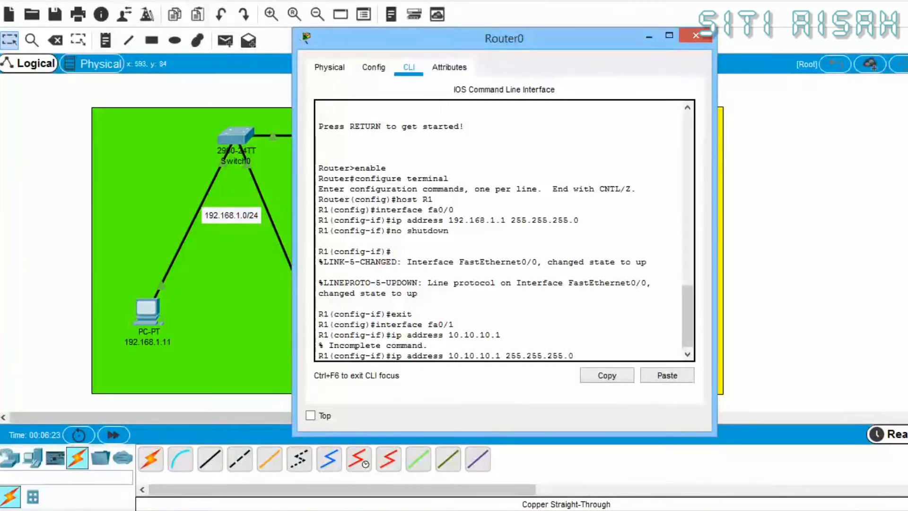
{"action": "key", "text": "Return"}
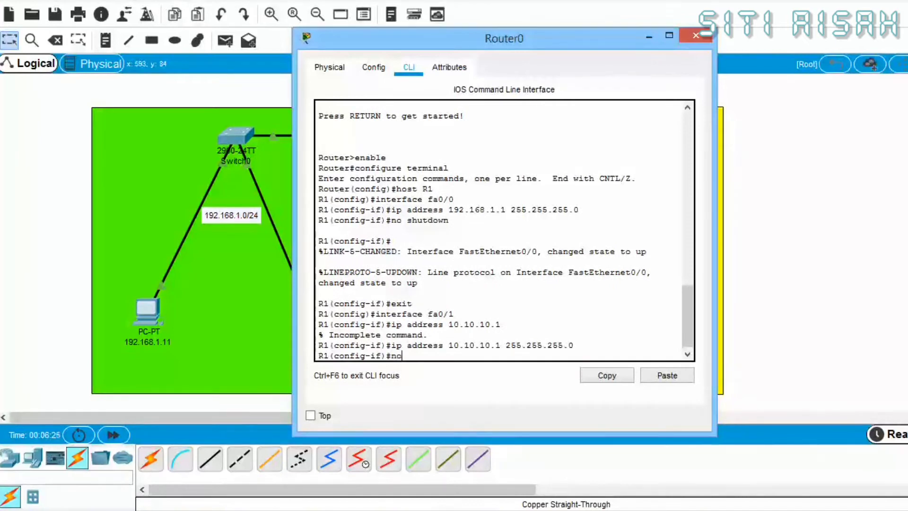
- Enable interface fa0/1 with no shutdown, exit its configuration and close the Router0 window
{"action": "type", "text": "no shutdown"}
{"action": "key", "text": "Return"}
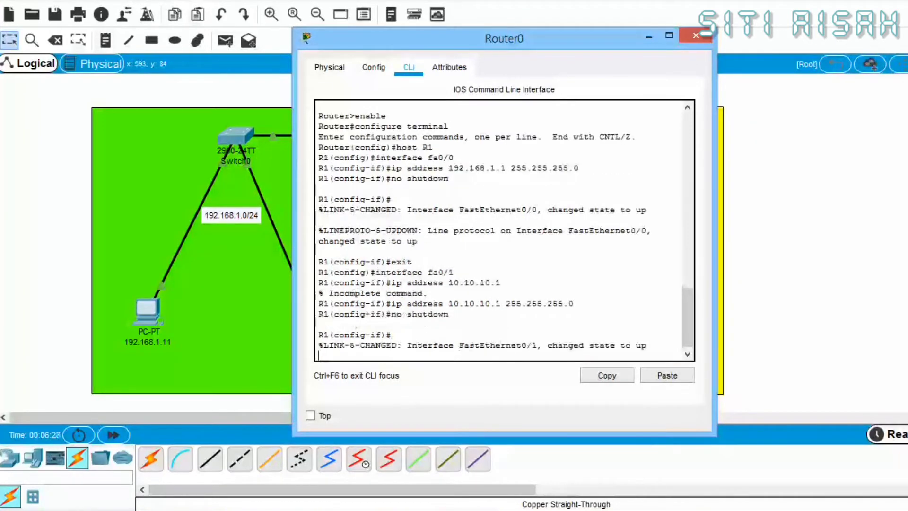
{"action": "type", "text": "exit"}
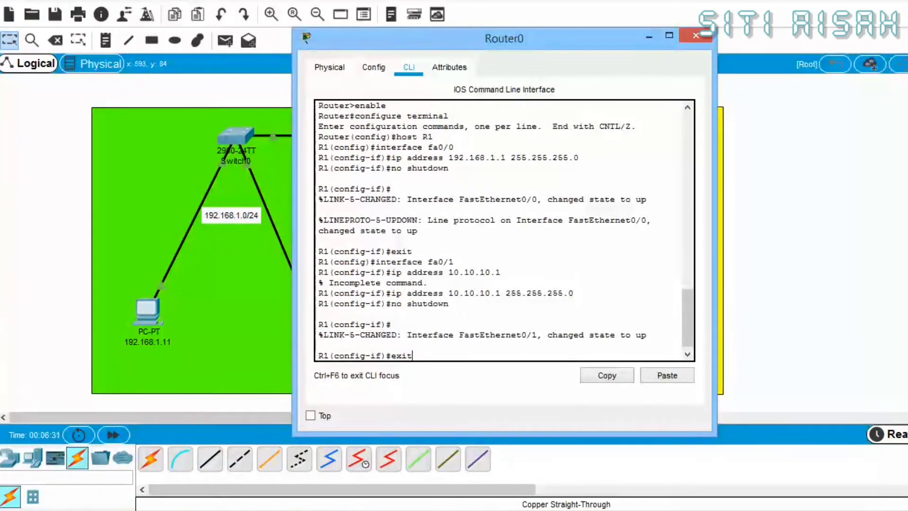
{"action": "key", "text": "Return"}
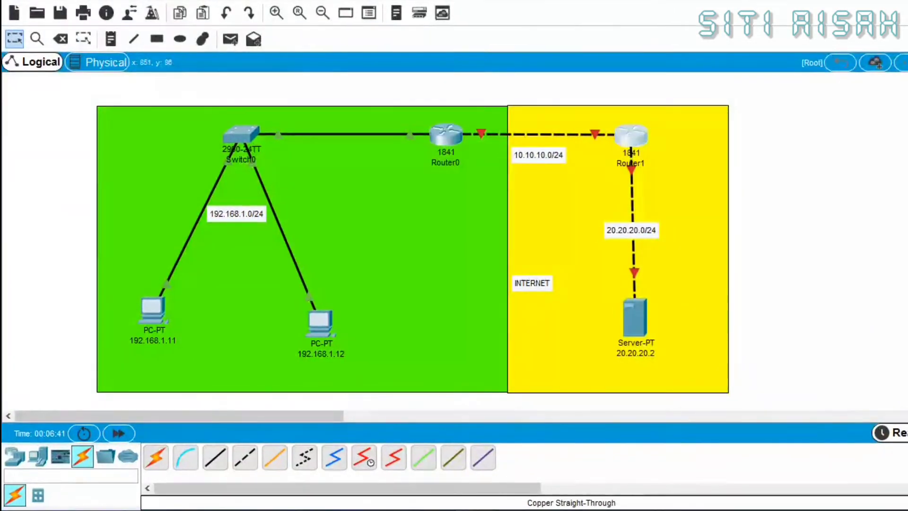
- Open Router1's command line, enlarge and reposition its window, and decline the initial configuration dialog
{"action": "left_click", "coordinate": [631, 136]}
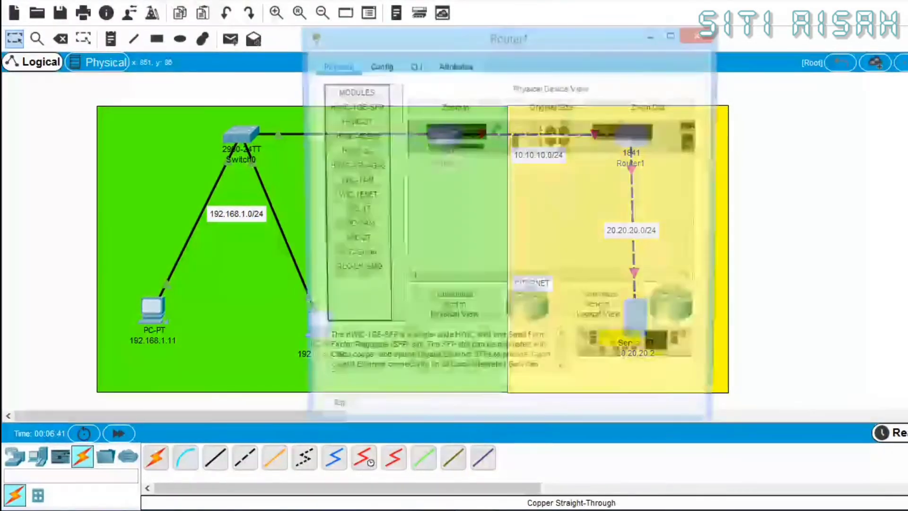
{"action": "left_click", "coordinate": [414, 66]}
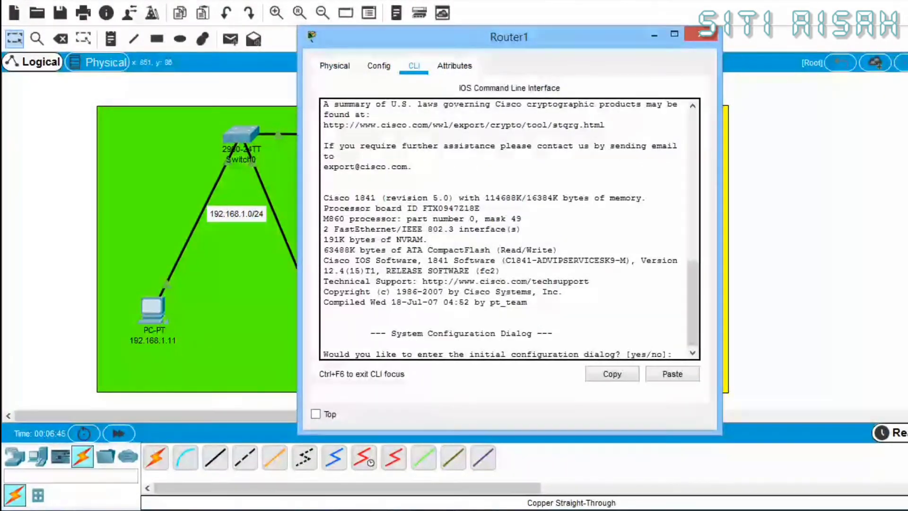
{"action": "left_click_drag", "start_coordinate": [722, 434], "coordinate": [804, 502]}
{"action": "left_click_drag", "start_coordinate": [473, 42], "coordinate": [249, 0]}
{"action": "type", "text": "n"}
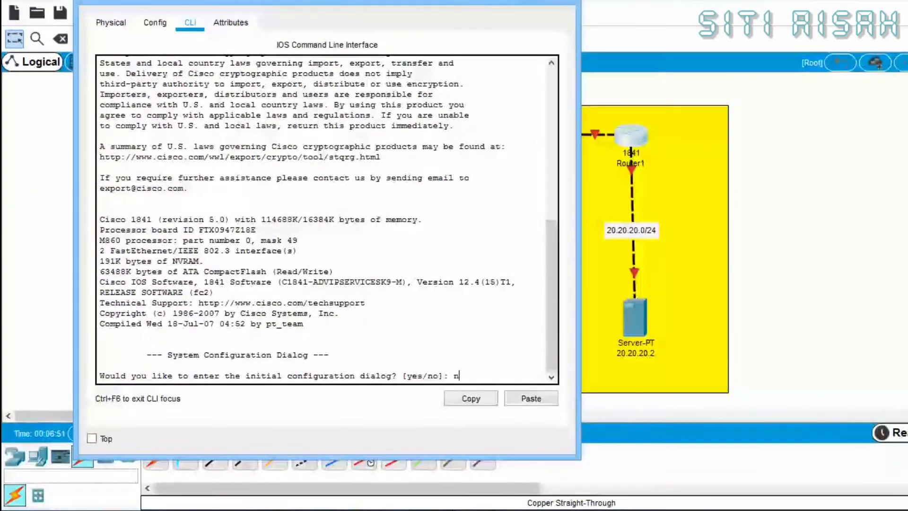
{"action": "key", "text": "Return"}
{"action": "key", "text": "Return"}
- Enter privileged and global configuration mode on Router1 and set its hostname to R2
{"action": "type", "text": "enable"}
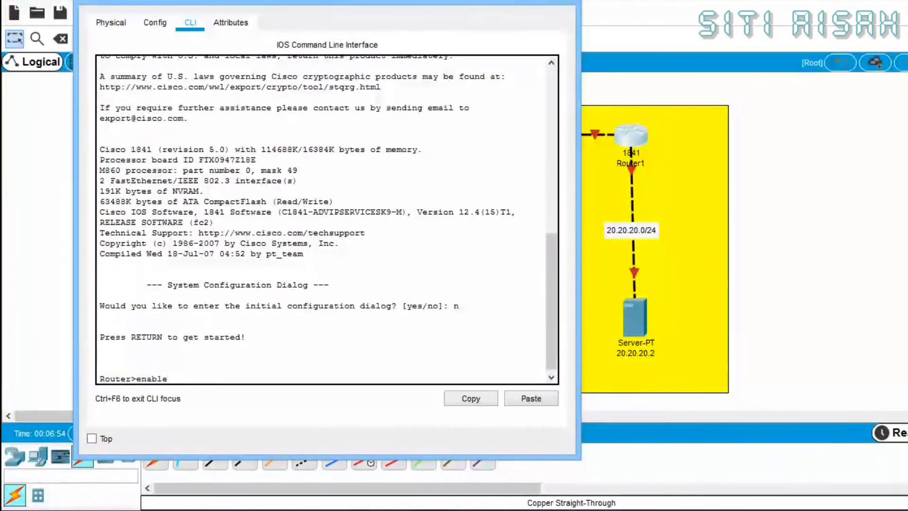
{"action": "key", "text": "Return"}
{"action": "type", "text": "configure termina"}
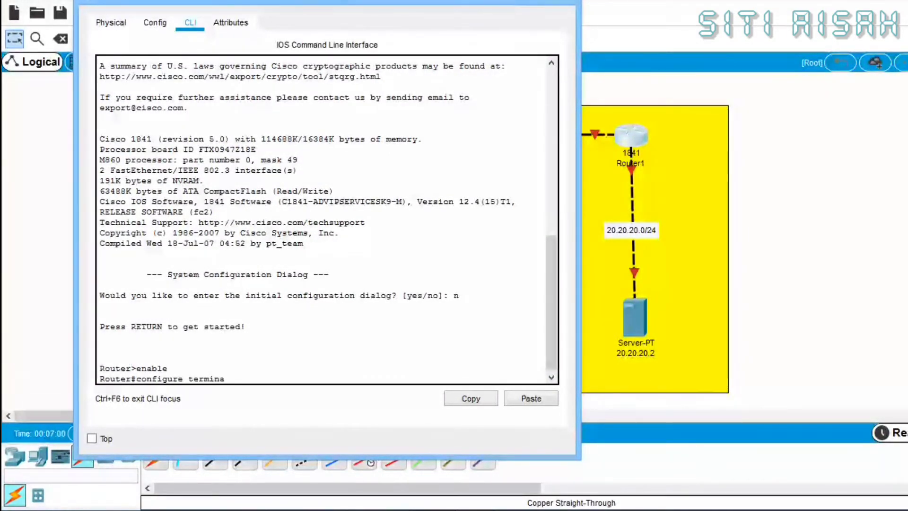
{"action": "type", "text": "l"}
{"action": "key", "text": "Return"}
{"action": "type", "text": "h"}
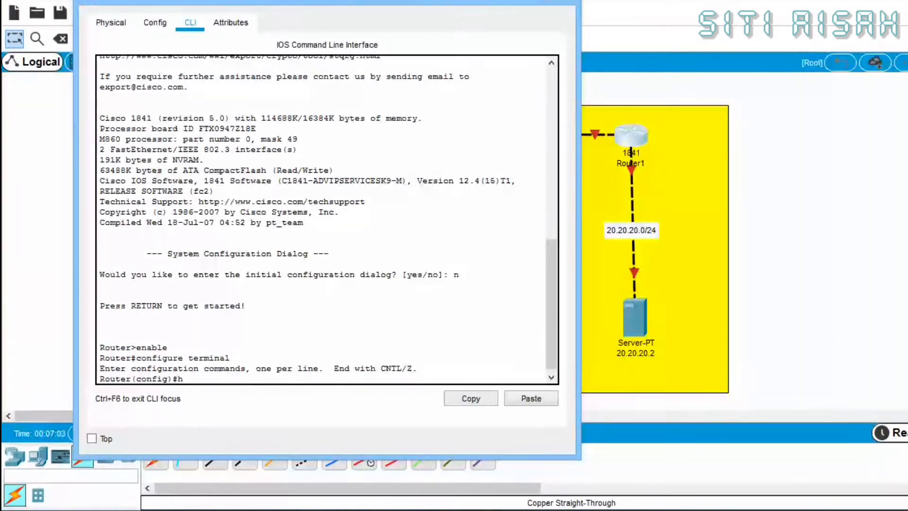
{"action": "type", "text": "ost R2"}
{"action": "key", "text": "Return"}
- Assign IP address 10.10.10.2 with mask 255.255.255.0 to R2's interface fa0/0
{"action": "type", "text": "in"}
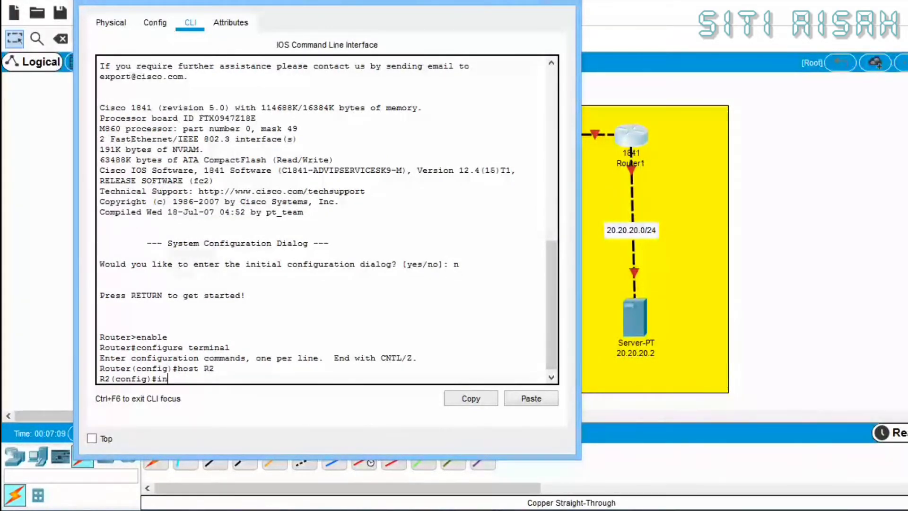
{"action": "type", "text": "terface fa0/0"}
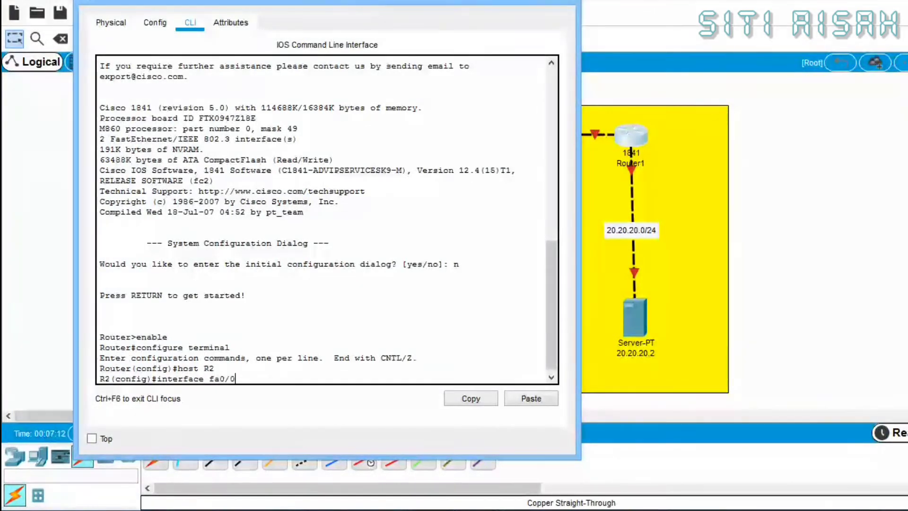
{"action": "key", "text": "Return"}
{"action": "type", "text": "ip addr"}
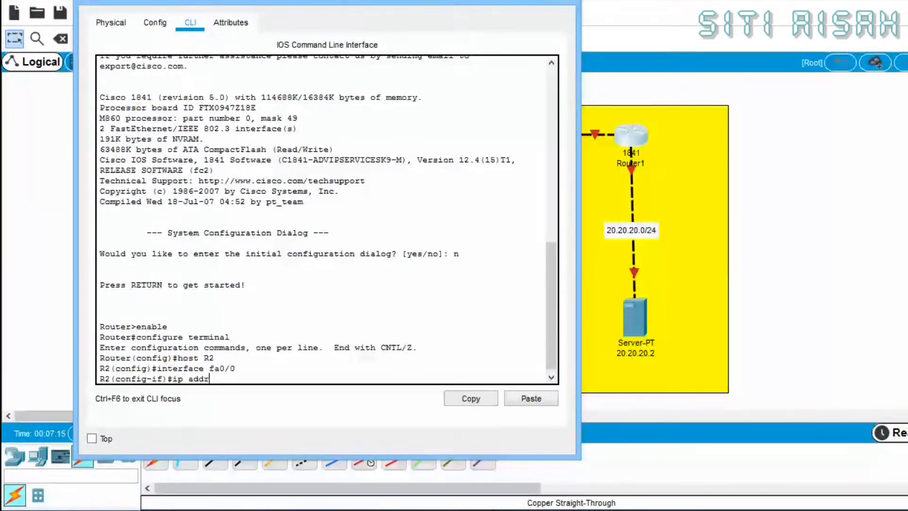
{"action": "type", "text": "ess 10.1"}
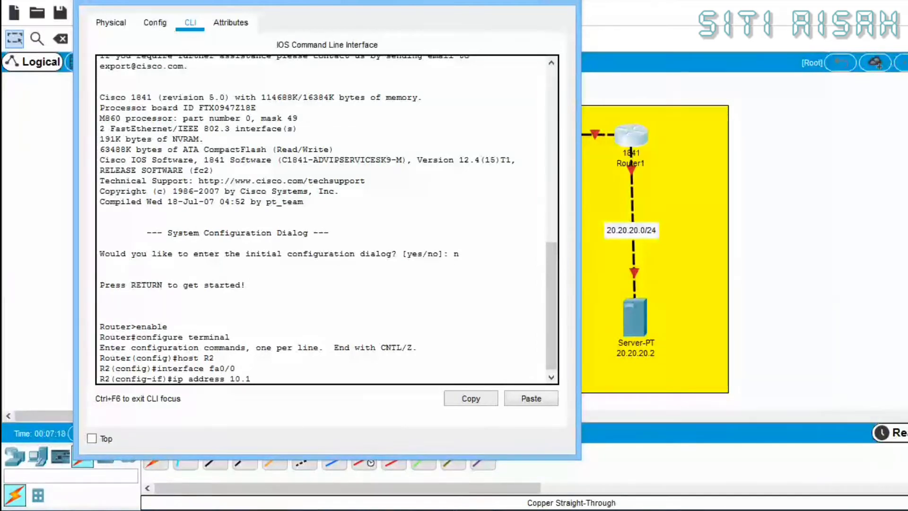
{"action": "type", "text": "0.10.2 255.255.255.0"}
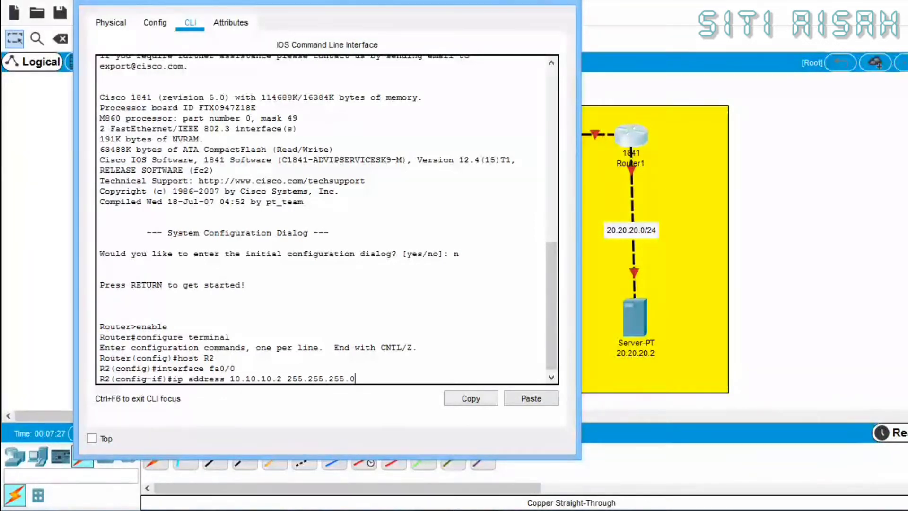
- Enable R2's interface fa0/0 with no shutdown and exit its configuration
{"action": "type", "text": "no shu"}
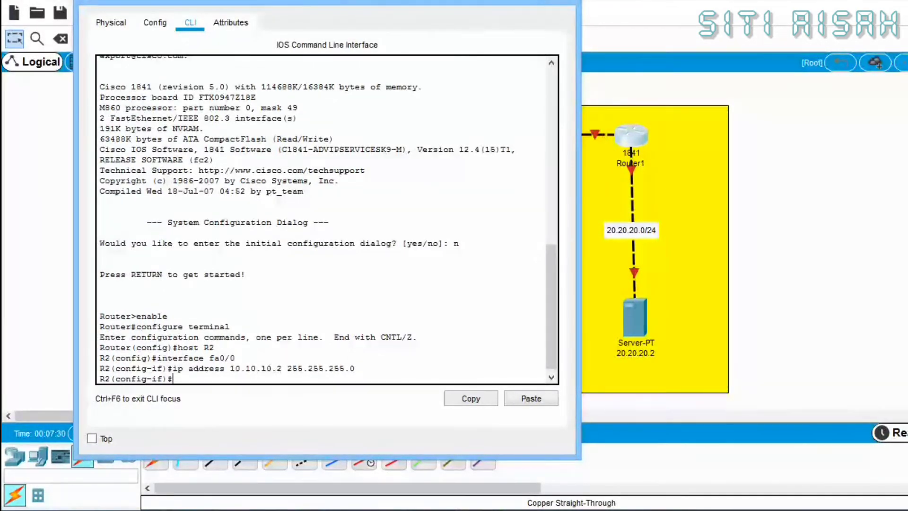
{"action": "type", "text": "t"}
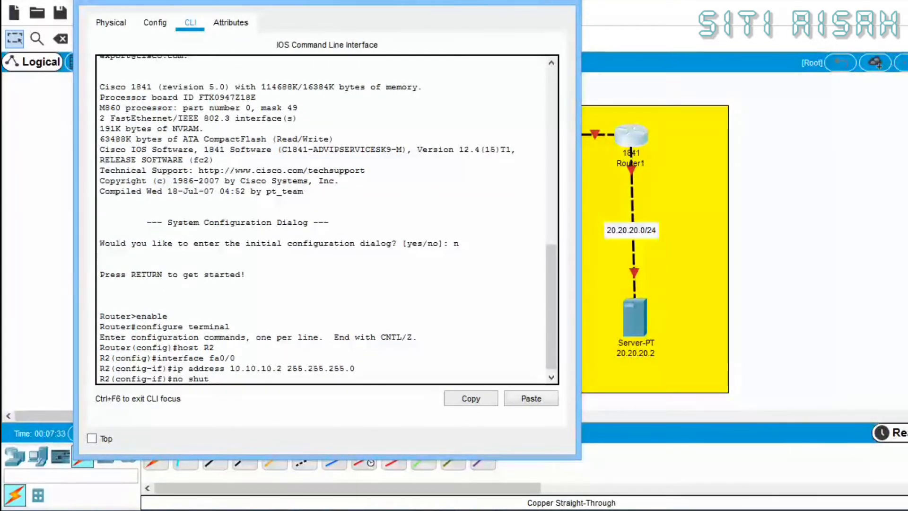
{"action": "type", "text": "down"}
{"action": "key", "text": "Return"}
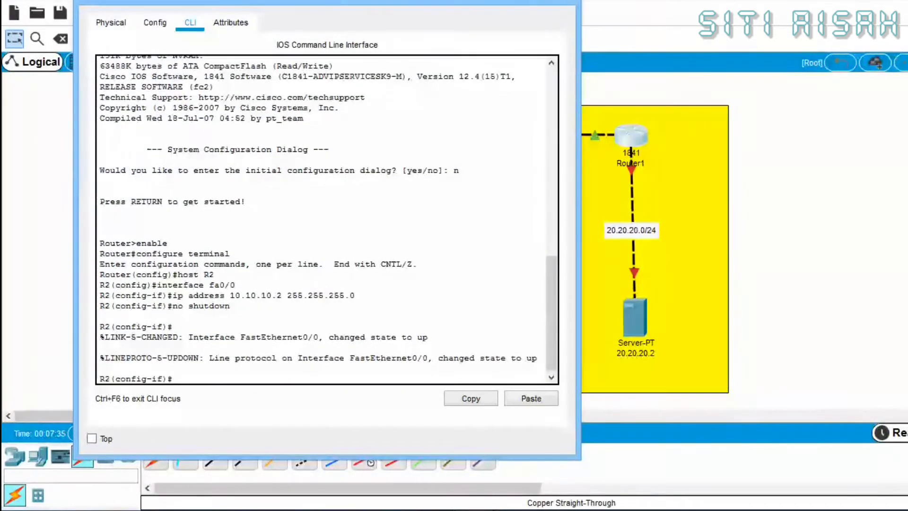
{"action": "type", "text": "exit"}
{"action": "key", "text": "Return"}
- Assign IP address 20.20.20.1 with mask 255.255.255.0 to R2's interface fa0/1
{"action": "type", "text": "in"}
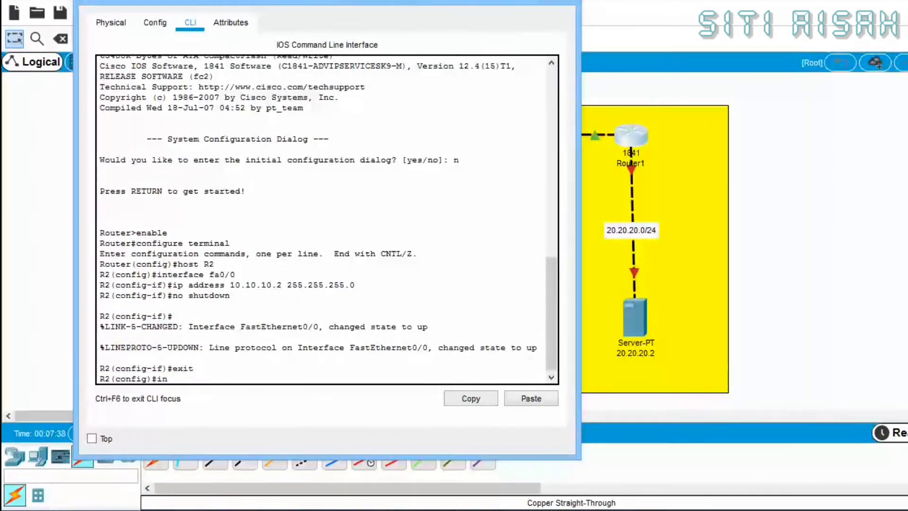
{"action": "type", "text": "terface fa"}
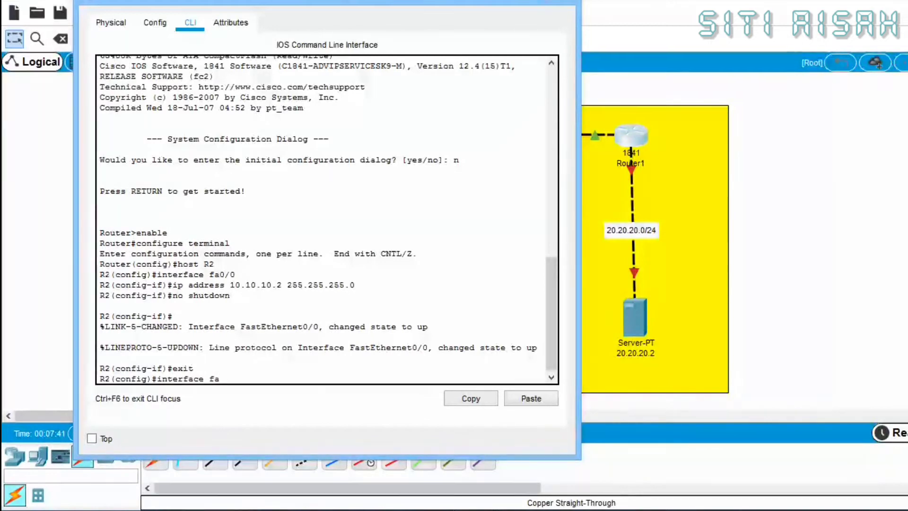
{"action": "type", "text": "0/1"}
{"action": "key", "text": "Return"}
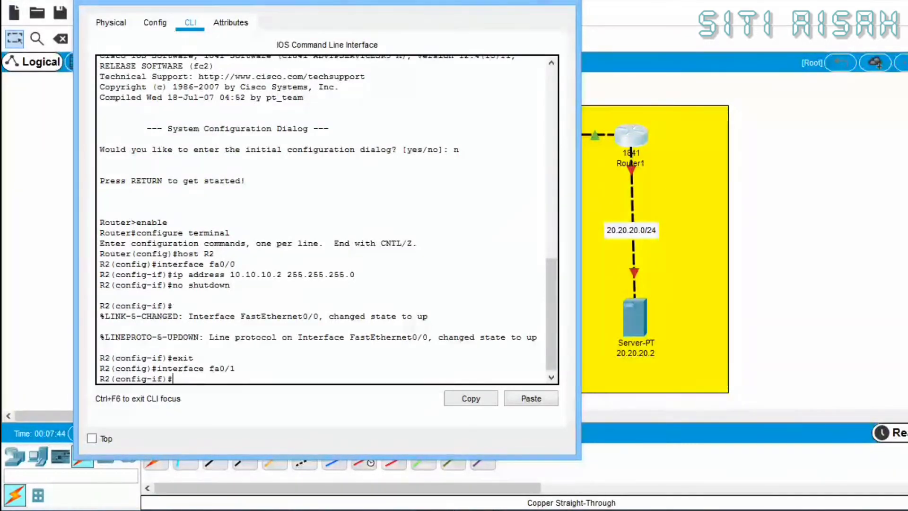
{"action": "type", "text": "ip addt"}
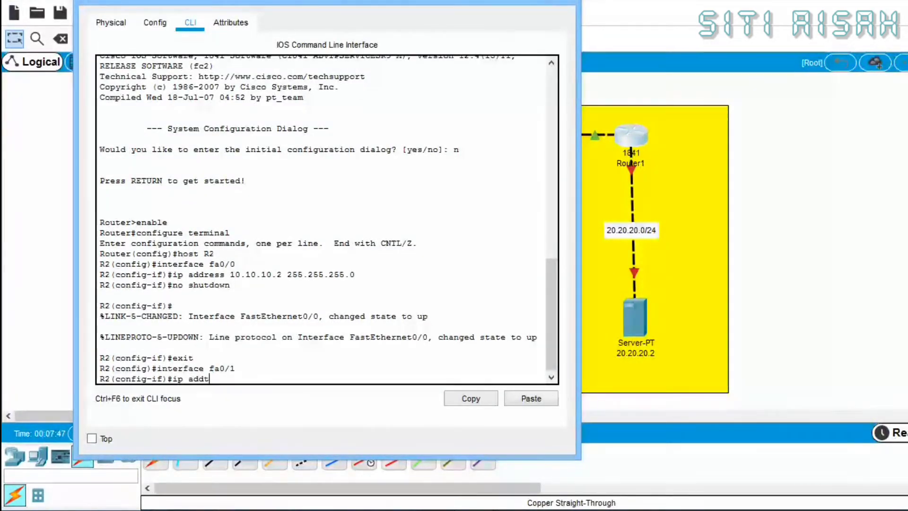
{"action": "key", "text": "BackSpace"}
{"action": "type", "text": "ress"}
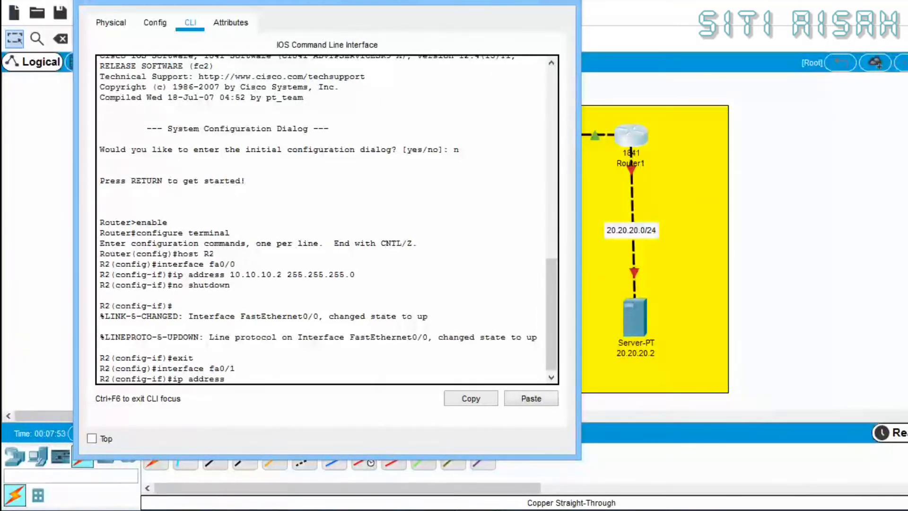
{"action": "type", "text": " 20.20.20.1 2"}
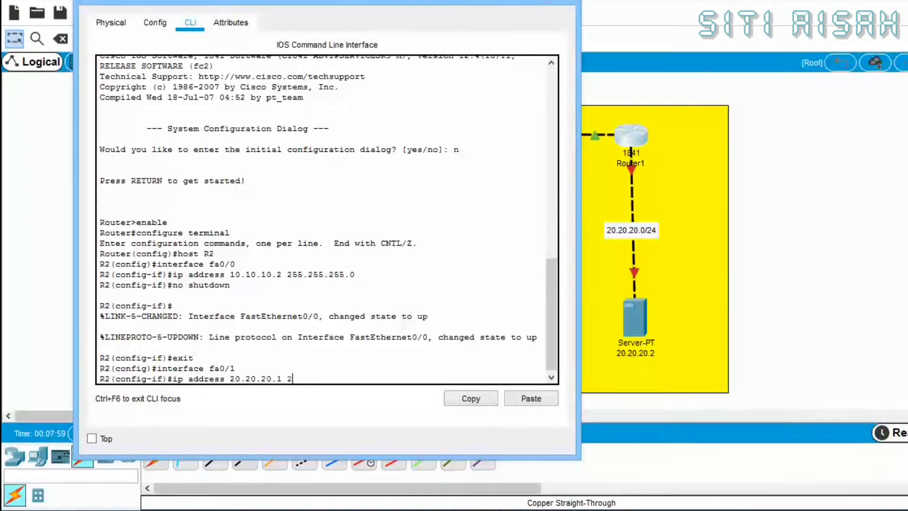
{"action": "type", "text": "55.255.255.0"}
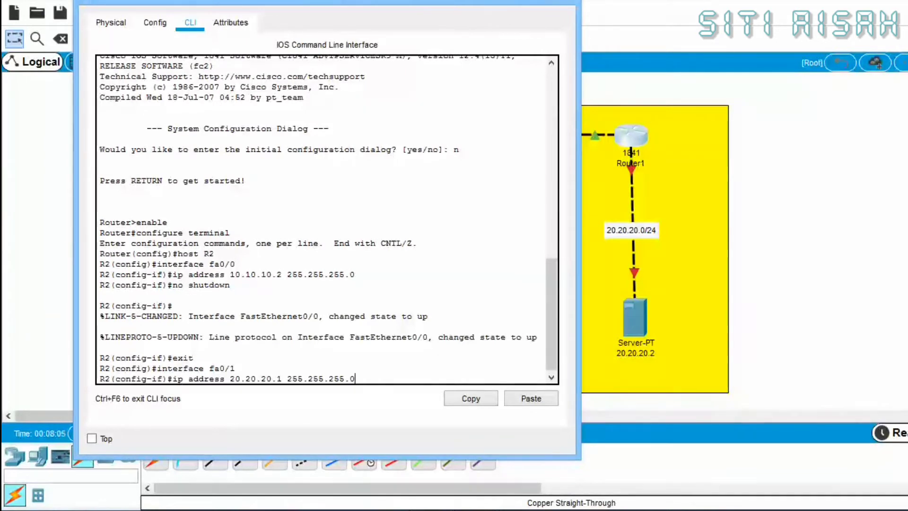
{"action": "key", "text": "Return"}
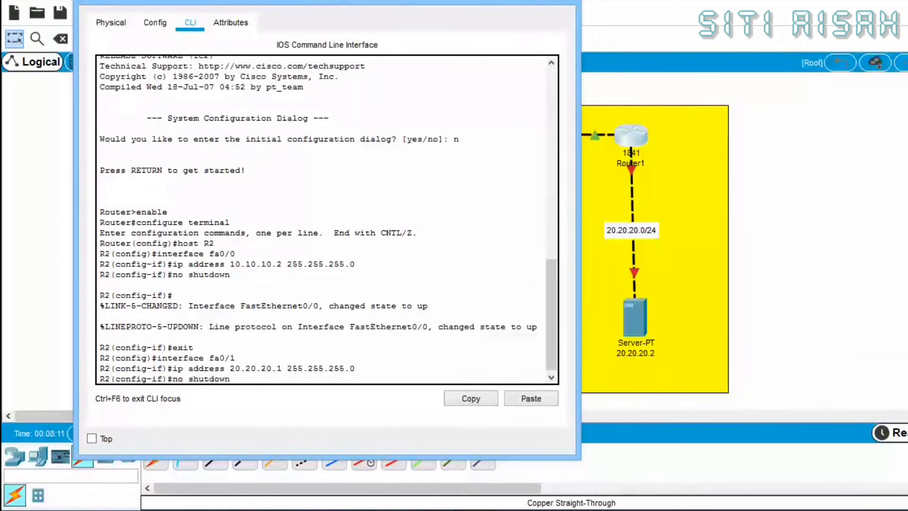
- Enable R2's interface fa0/1 with no shutdown and exit its configuration
{"action": "type", "text": "no shutdown"}
{"action": "key", "text": "Return"}
{"action": "type", "text": "exi"}
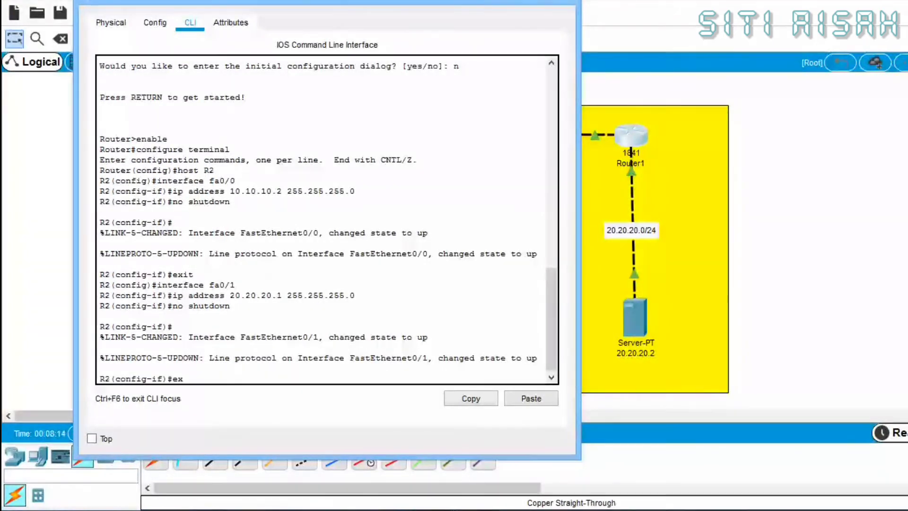
{"action": "type", "text": "t"}
{"action": "key", "text": "Return"}
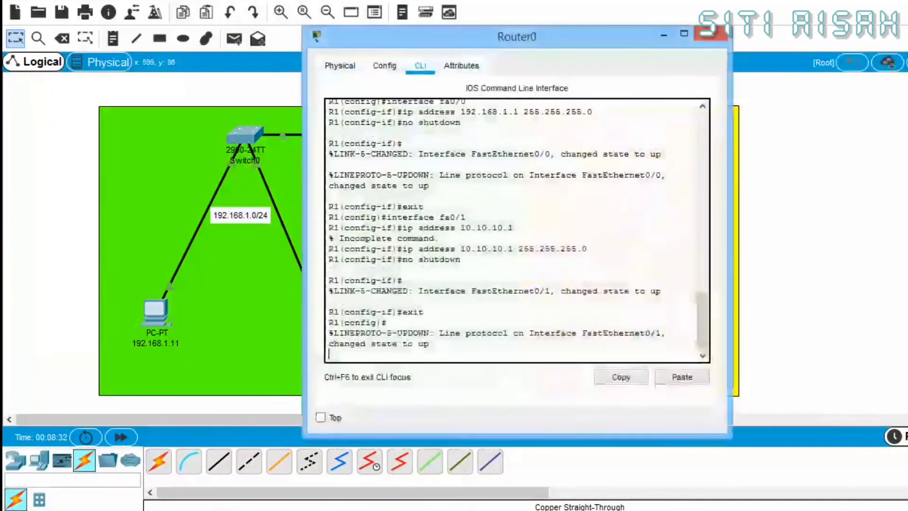
- In Router0's command line, configure NAT overload for inside source list 1 on interface fa0/1
{"action": "key", "text": "Return"}
{"action": "type", "text": "ig)#"}
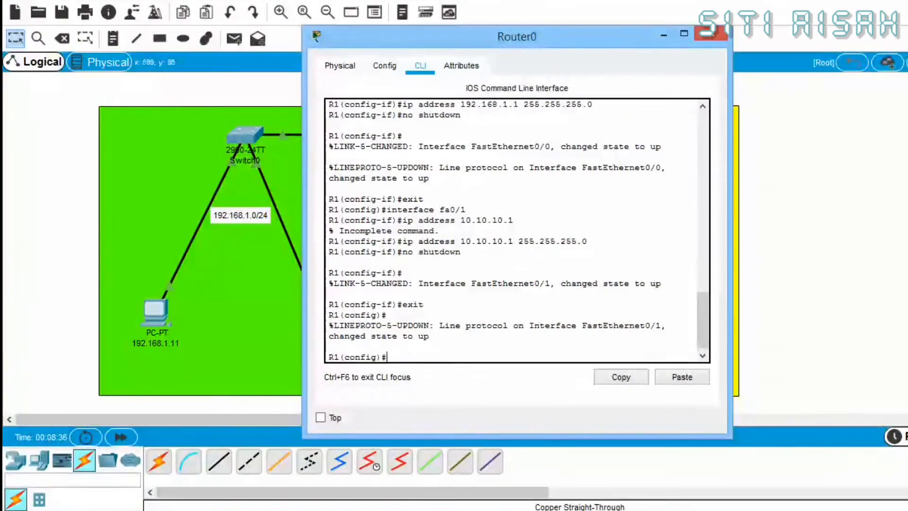
{"action": "type", "text": "ip nat inside"}
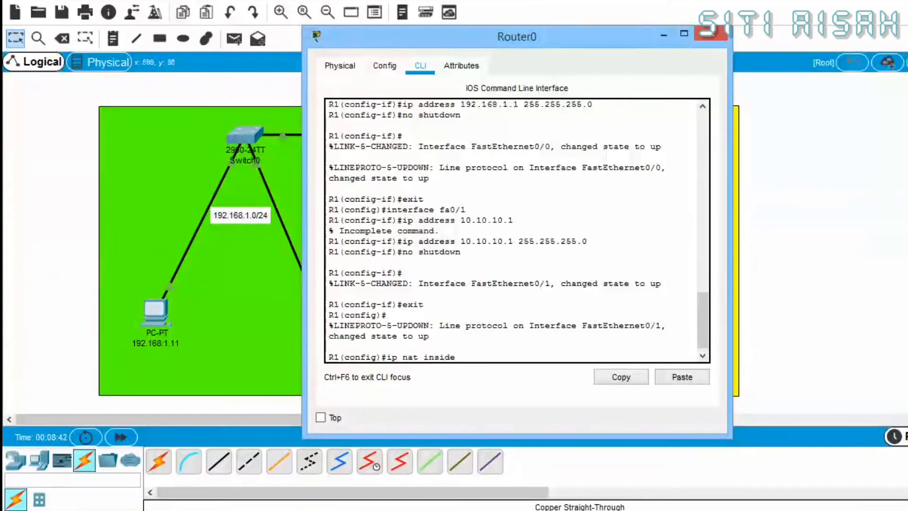
{"action": "type", "text": " source list 1 interface "}
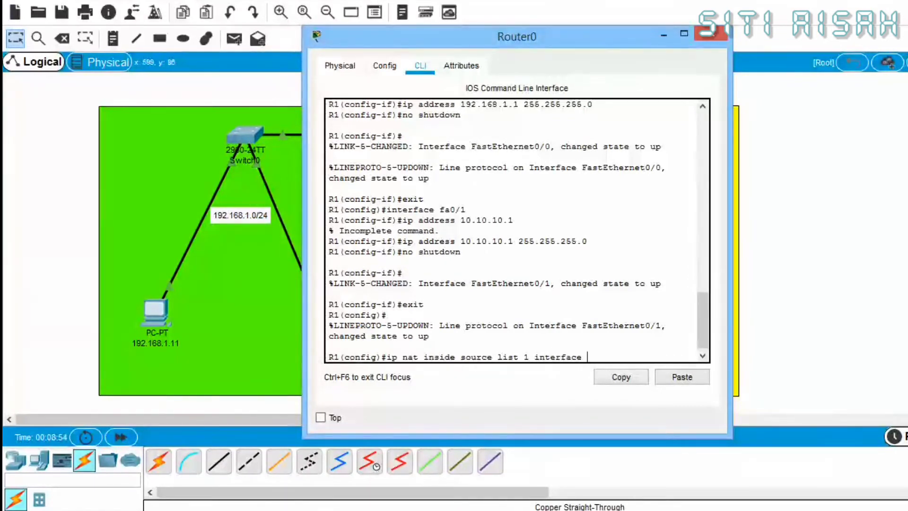
{"action": "type", "text": "fa0/1 overload"}
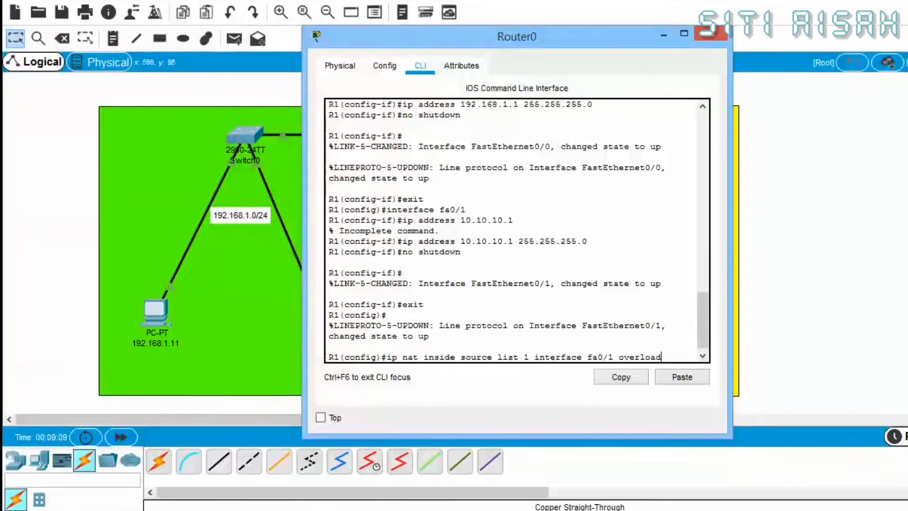
{"action": "key", "text": "Return"}
- Create access list 1 on R1 permitting network 192.168.1.0 with wildcard mask 0.0.0.255
{"action": "type", "text": "a"}
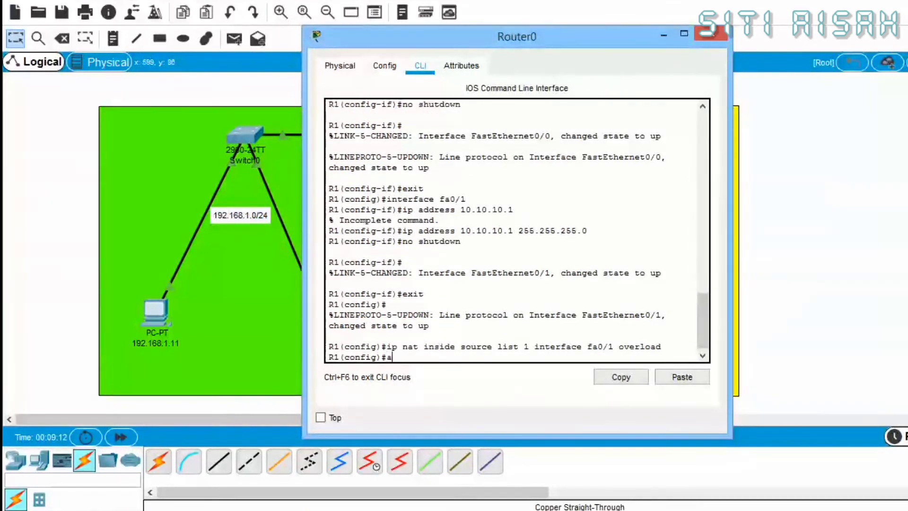
{"action": "type", "text": "ccess-list 1 permit "}
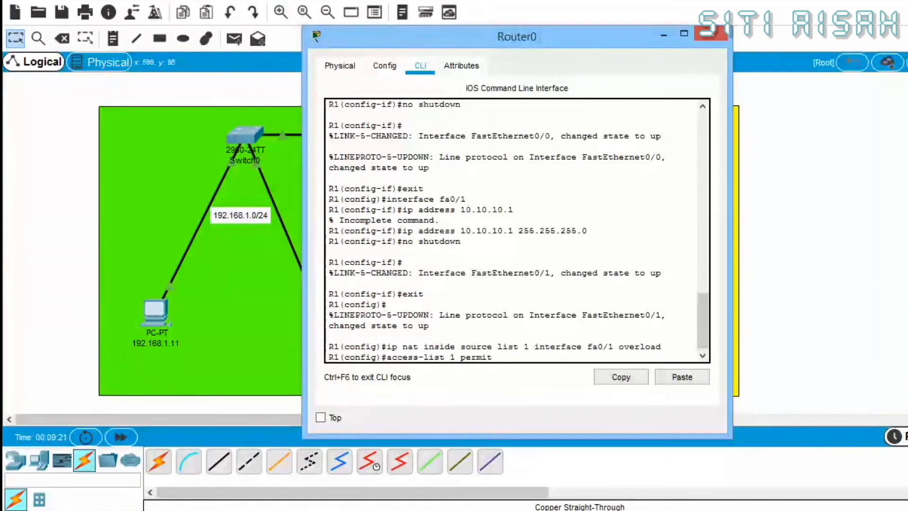
{"action": "type", "text": "192.168.1.0 0.0.0.255"}
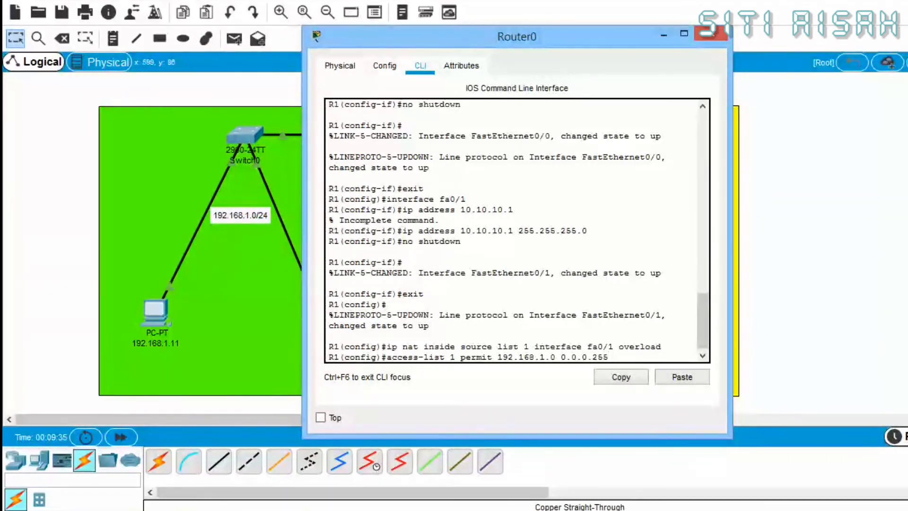
{"action": "key", "text": "Return"}
- Set R1's interface fa0/0 as the NAT inside interface and exit its configuration
{"action": "type", "text": "in"}
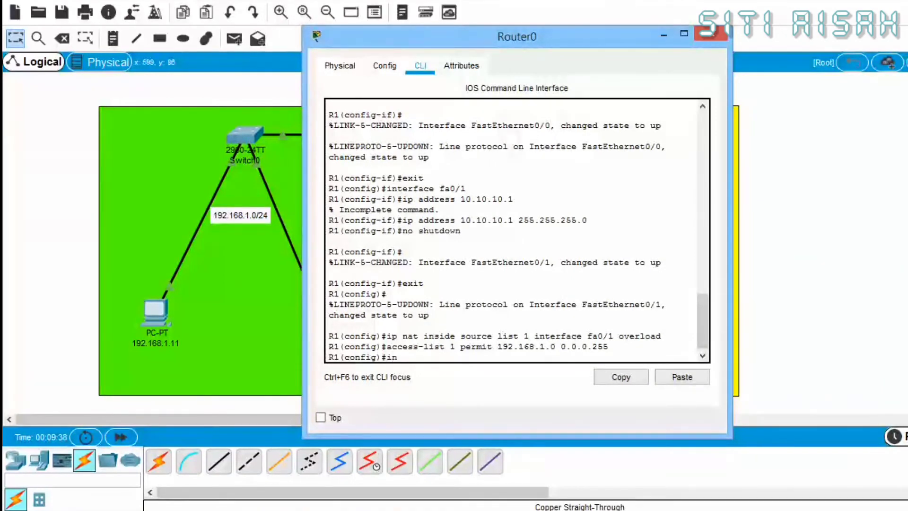
{"action": "type", "text": "terface fa0/0"}
{"action": "key", "text": "Return"}
{"action": "type", "text": "i"}
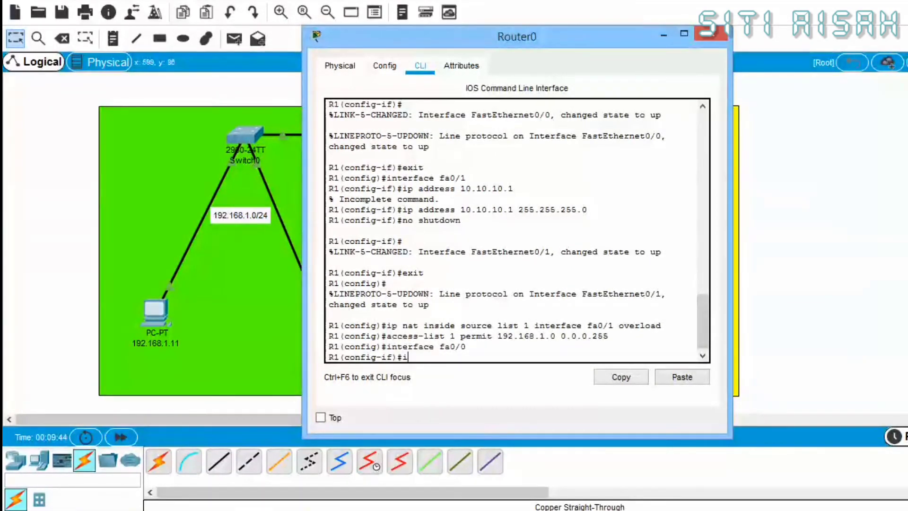
{"action": "type", "text": "p nat inside"}
{"action": "key", "text": "Return"}
{"action": "type", "text": "ex"}
{"action": "key", "text": "Return"}
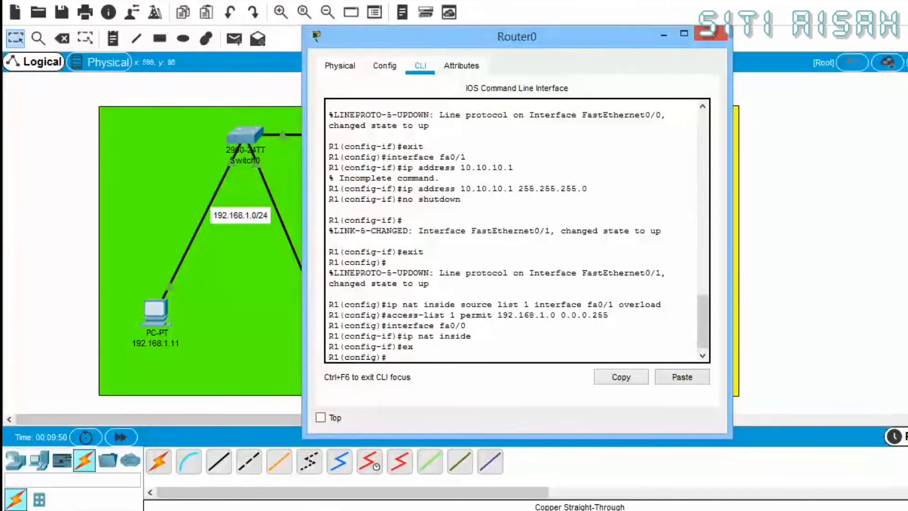
- Set R1's interface fa0/1 as the NAT outside interface and exit its configuration
{"action": "type", "text": "interface fa0/1"}
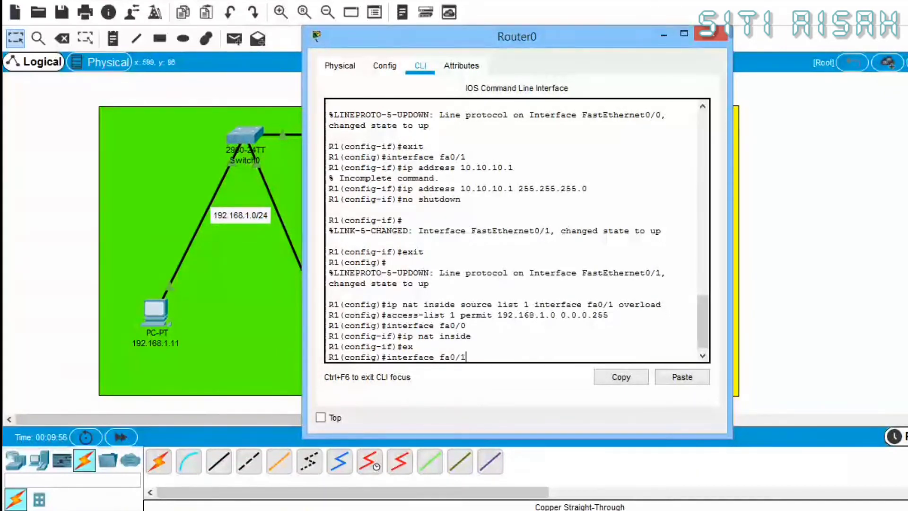
{"action": "key", "text": "Return"}
{"action": "type", "text": "ig-if)#"}
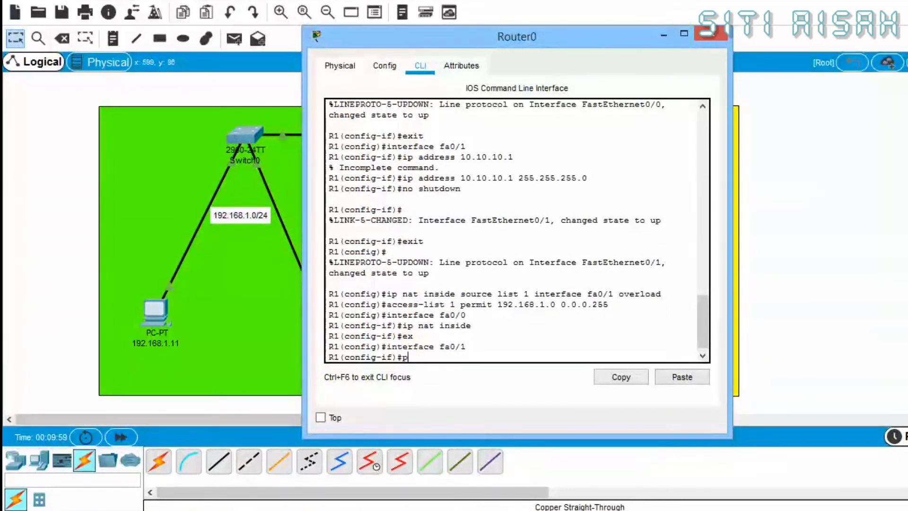
{"action": "type", "text": "p nat outside"}
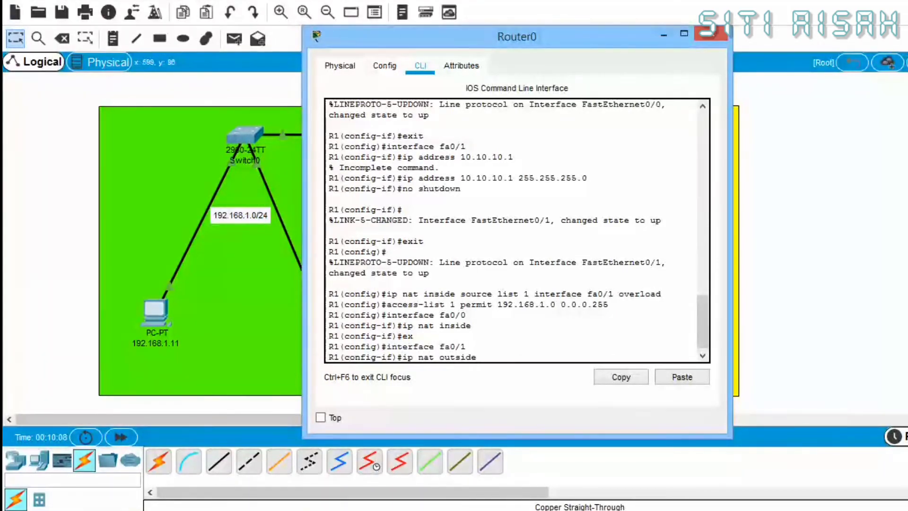
{"action": "key", "text": "Return"}
{"action": "type", "text": "exit"}
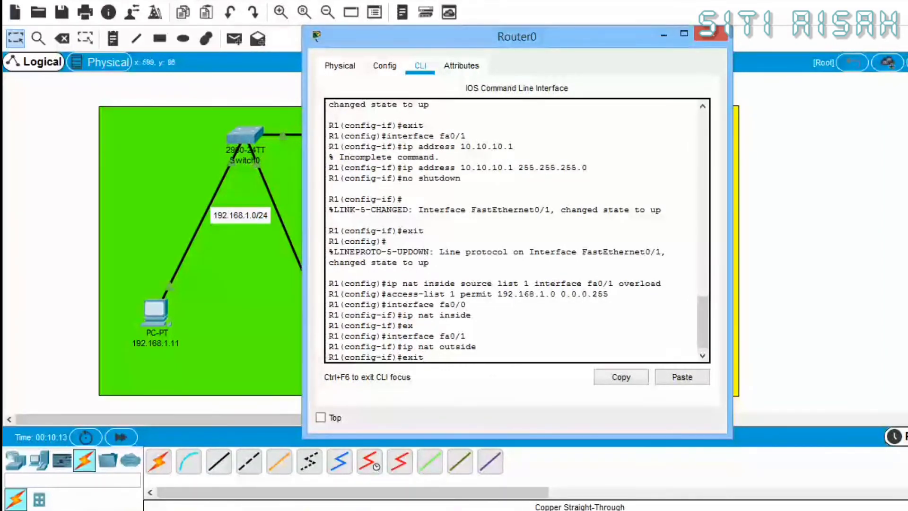
{"action": "key", "text": "Return"}
- Add a default route 0.0.0.0 0.0.0.0 through fa0/1 on R1, exit configuration mode and close the router window
{"action": "type", "text": "ip "}
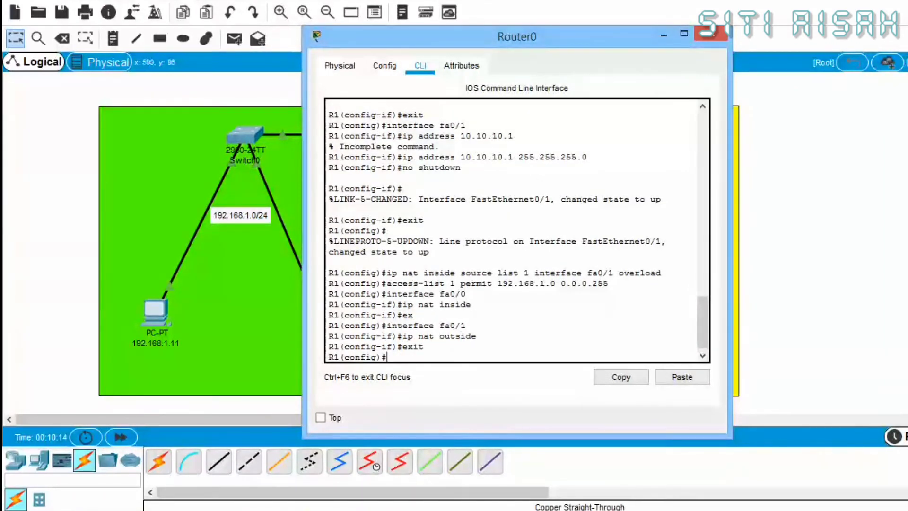
{"action": "type", "text": "route 0.0.0.0 0.0."}
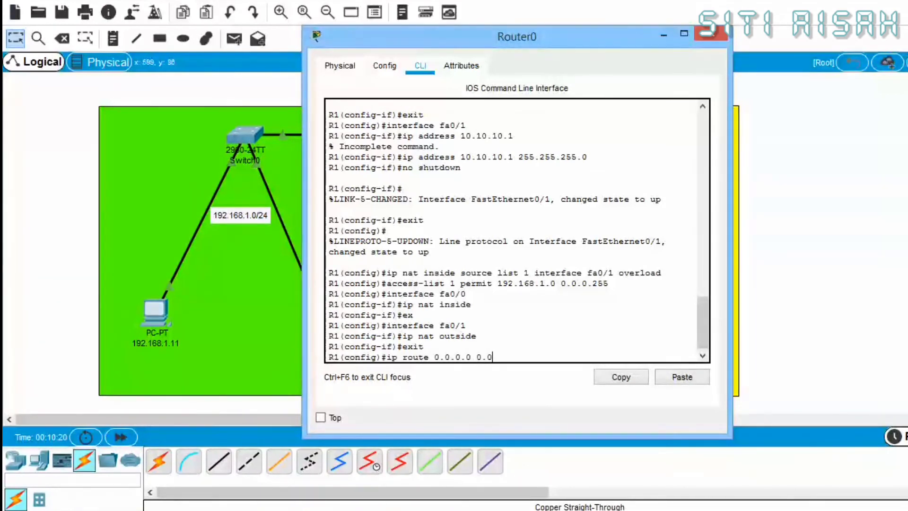
{"action": "type", "text": "0.0 fa0/1"}
{"action": "key", "text": "Return"}
{"action": "type", "text": "exit"}
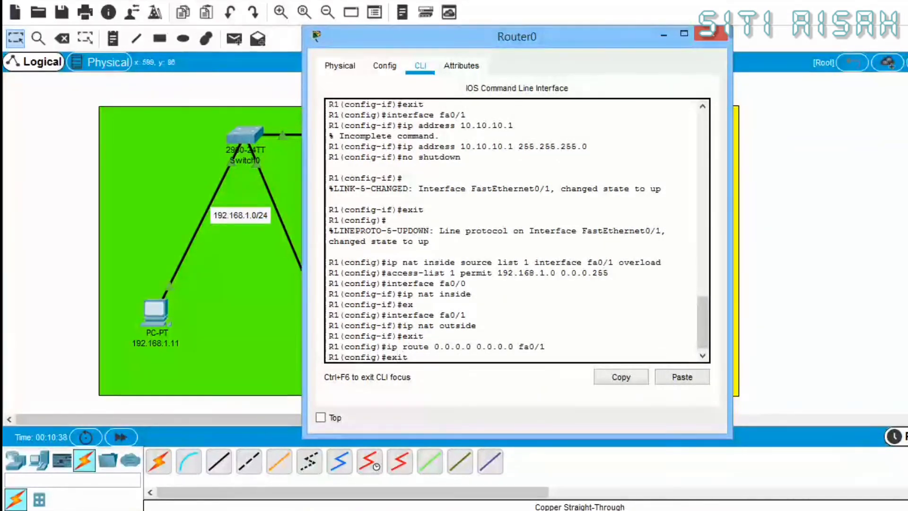
{"action": "key", "text": "Return"}
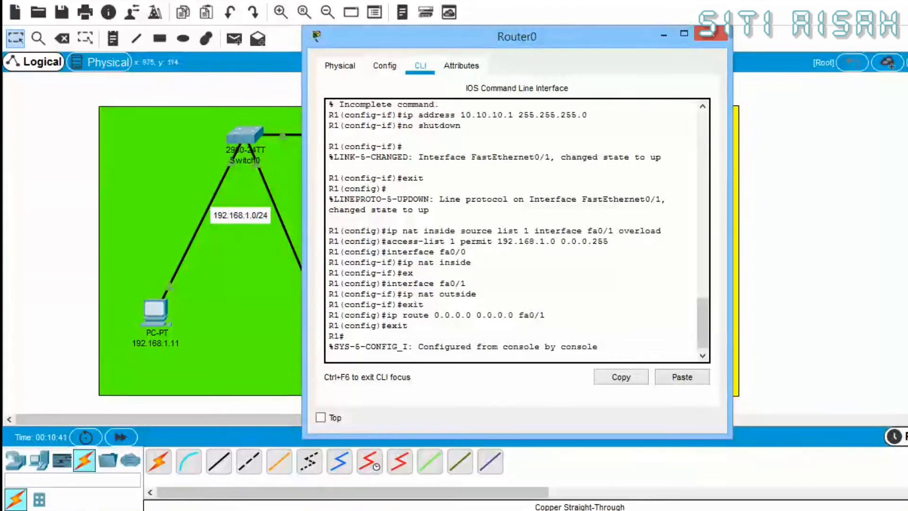
{"action": "left_click_drag", "start_coordinate": [730, 437], "coordinate": [835, 467]}
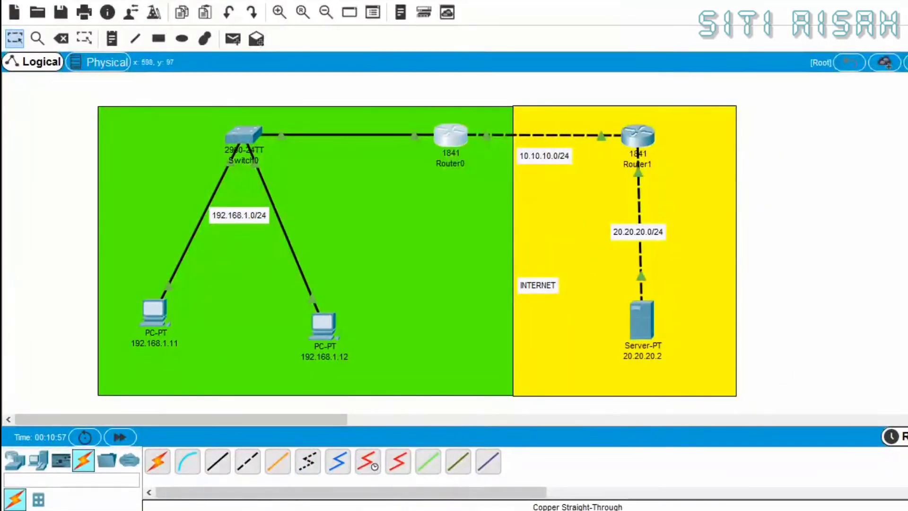
- Ping the server at 20.20.20.2 from the command prompt of PC 192.168.1.11
{"action": "left_click", "coordinate": [162, 320]}
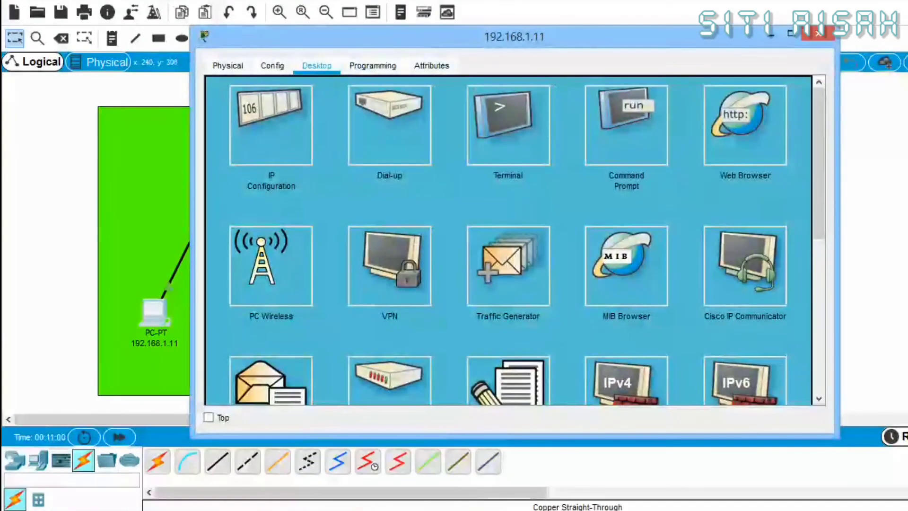
{"action": "left_click", "coordinate": [634, 128]}
{"action": "type", "text": "ping"}
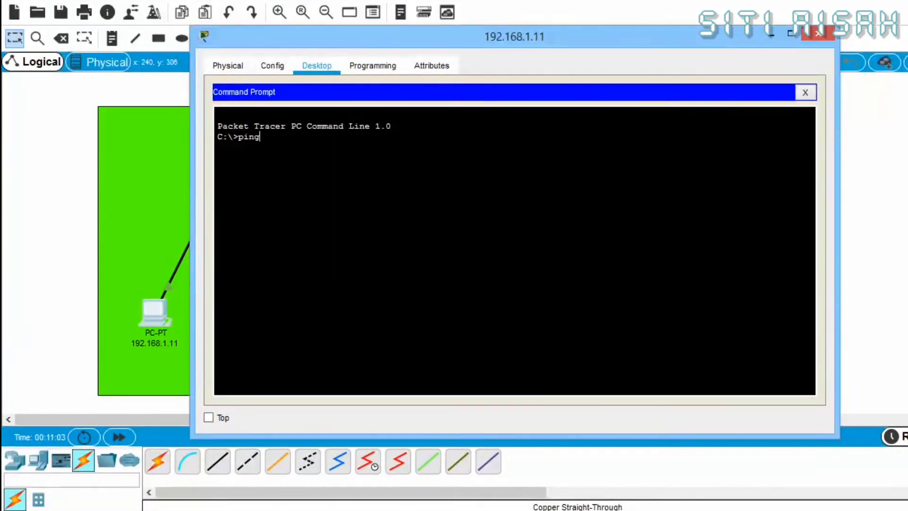
{"action": "type", "text": " 20.20.20.2"}
{"action": "key", "text": "Return"}
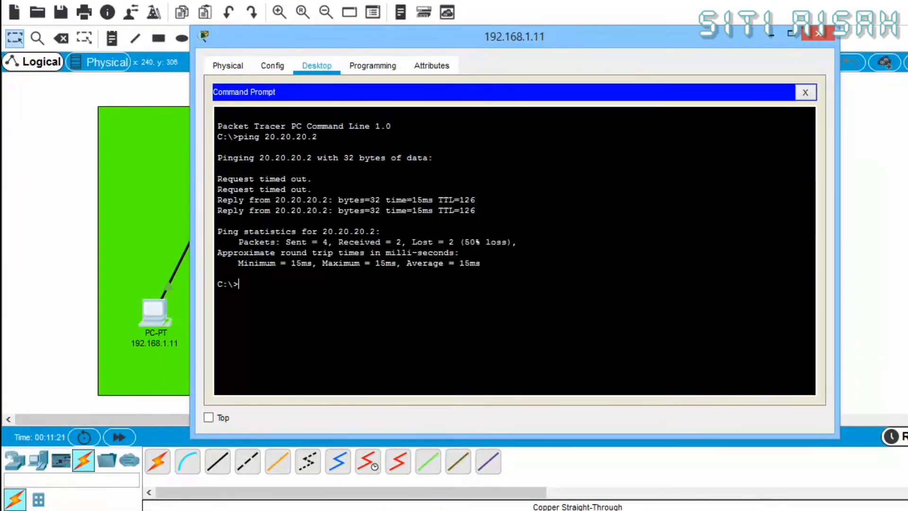
- Repeat the ping to 20.20.20.2 from the same PC and close its window
{"action": "type", "text": "ping 20.20."}
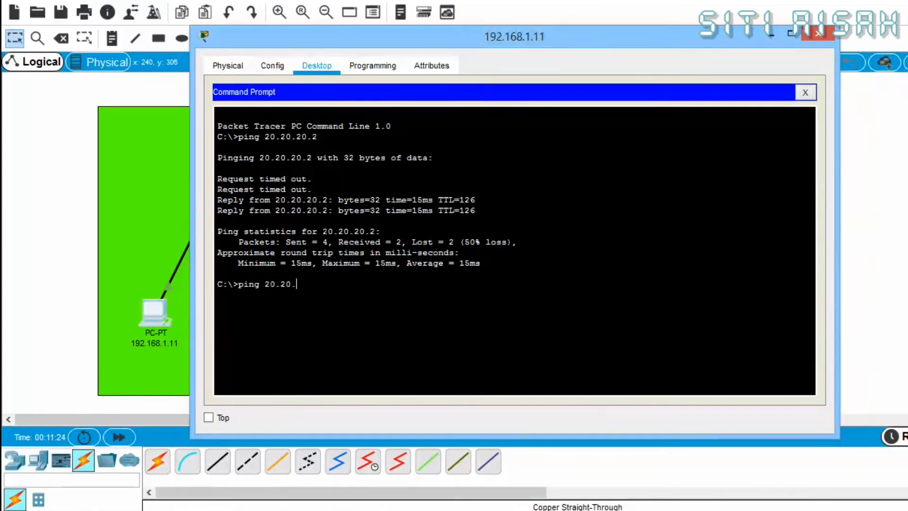
{"action": "type", "text": "20.2"}
{"action": "key", "text": "Return"}
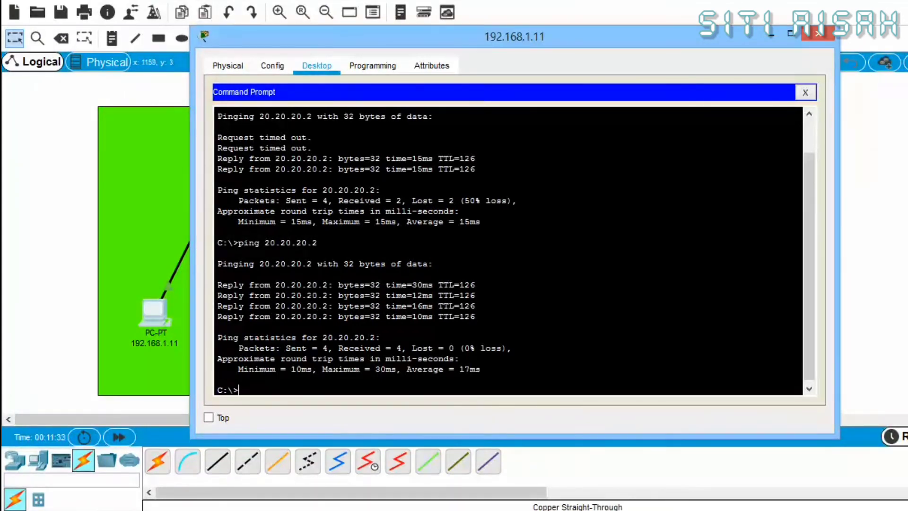
{"action": "left_click", "coordinate": [818, 33]}
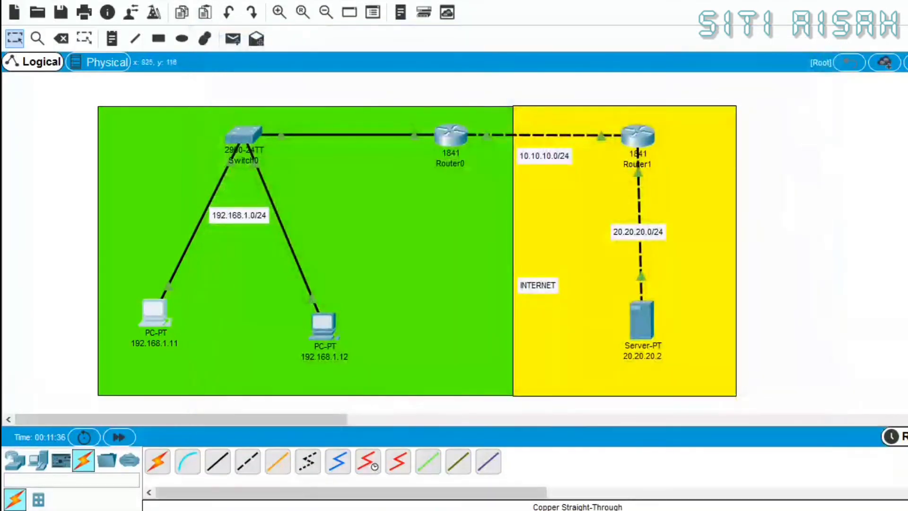
- Ping 20.20.20.2 from the command prompt of PC 192.168.1.12 and close that PC's window
{"action": "left_click", "coordinate": [324, 327]}
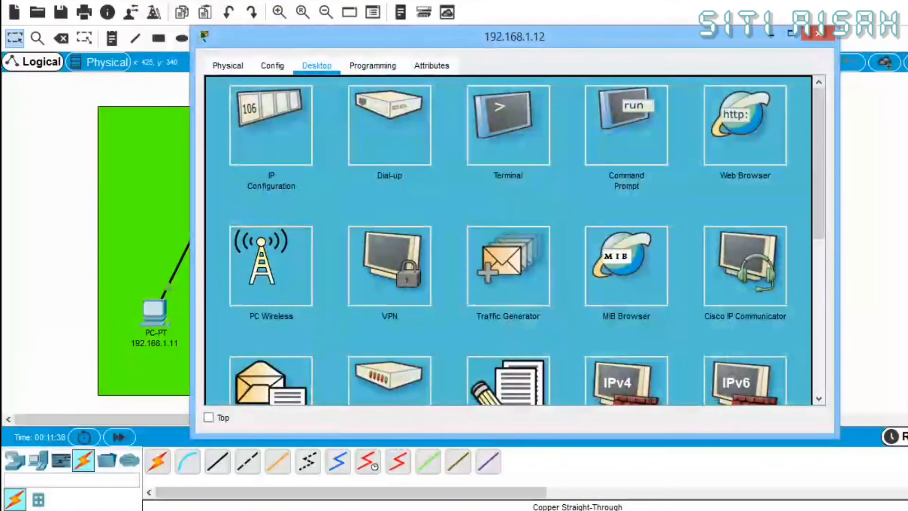
{"action": "left_click", "coordinate": [630, 122]}
{"action": "type", "text": "pi"}
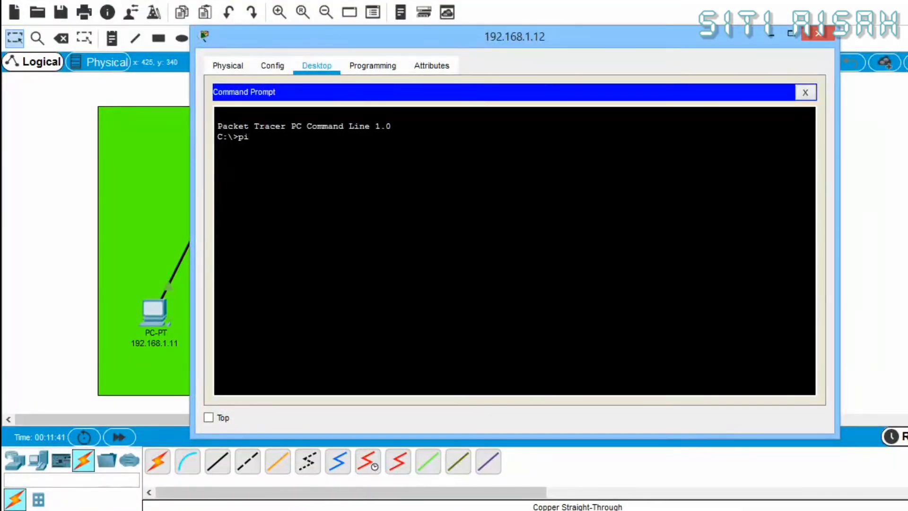
{"action": "type", "text": "ng 20.20.20.2"}
{"action": "key", "text": "Return"}
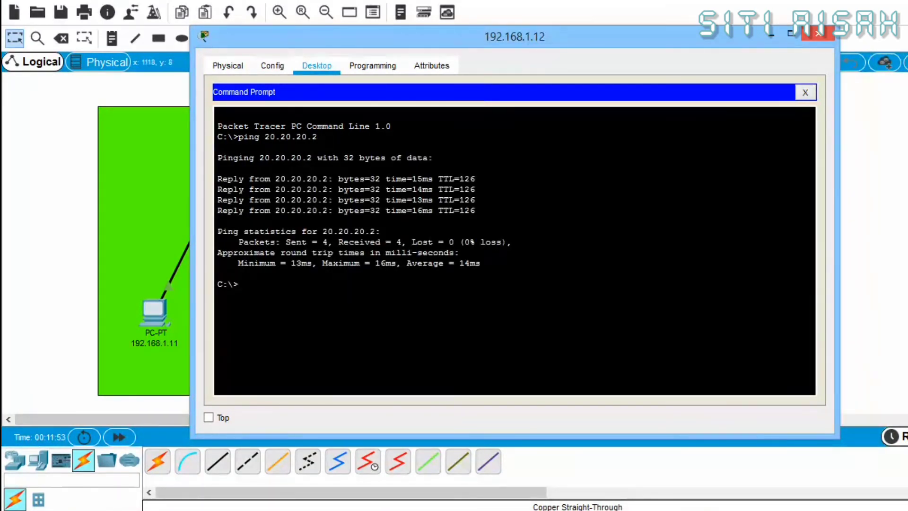
{"action": "left_click", "coordinate": [818, 33]}
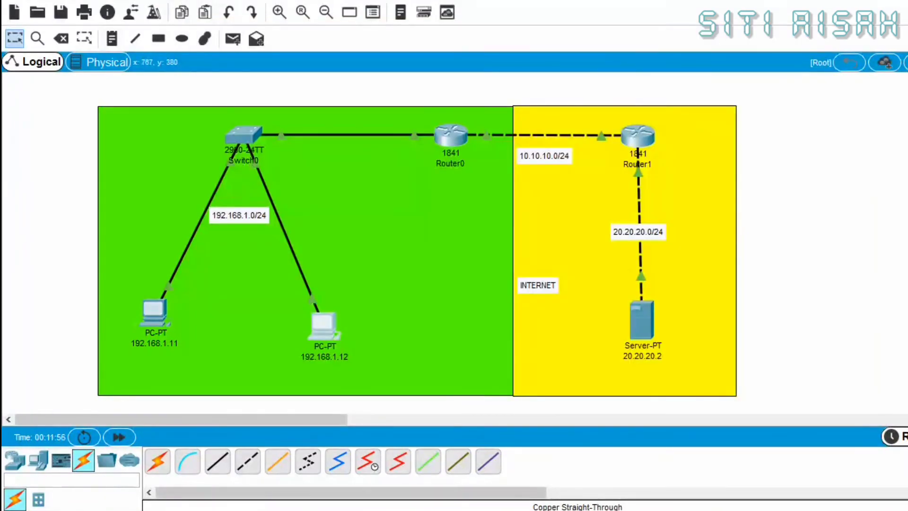
- Show the PDU list and send a simple PDU from each of the two PCs to the server
{"action": "left_click", "coordinate": [906, 480]}
{"action": "left_click", "coordinate": [233, 39]}
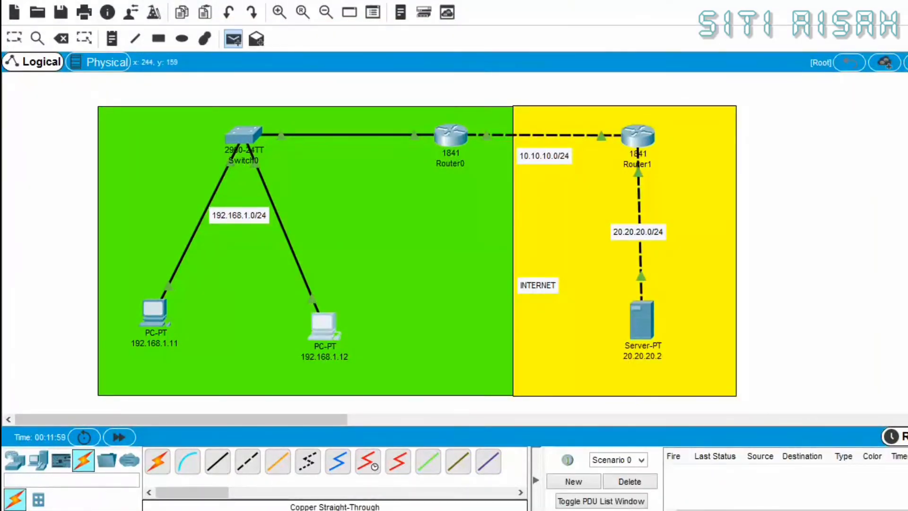
{"action": "left_click", "coordinate": [154, 311]}
{"action": "left_click", "coordinate": [642, 320]}
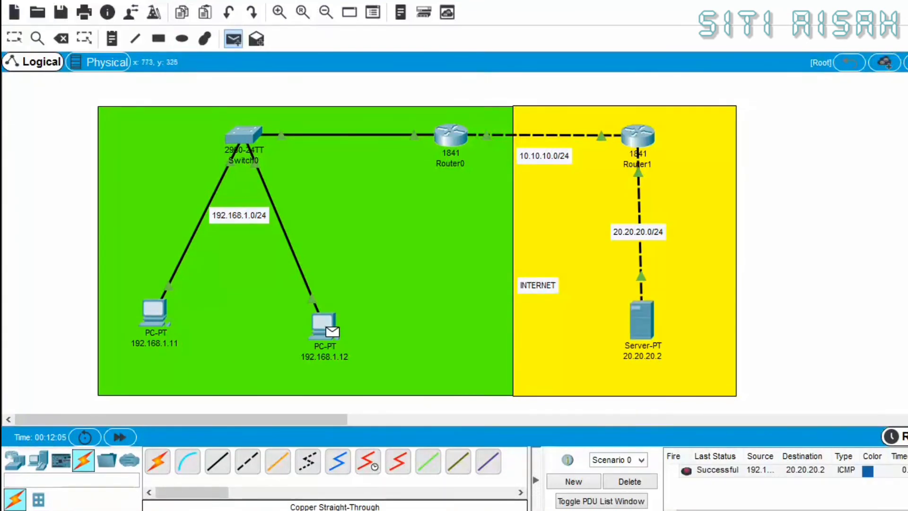
{"action": "left_click", "coordinate": [641, 319]}
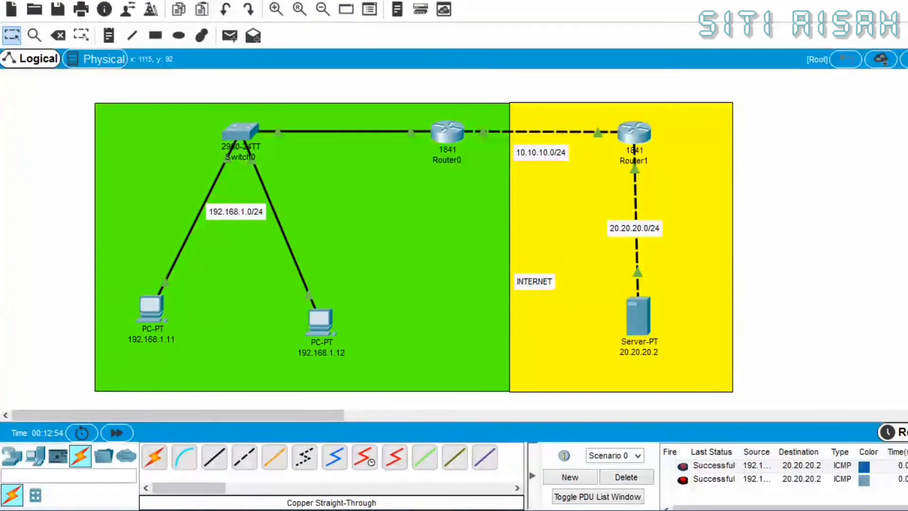
- Place a note beside the yellow area with the student's full name after "NAMA :" and a second line "KELAS : XII TKJ 2"
{"action": "left_click", "coordinate": [109, 36]}
{"action": "left_click", "coordinate": [757, 217]}
{"action": "type", "text": "N"}
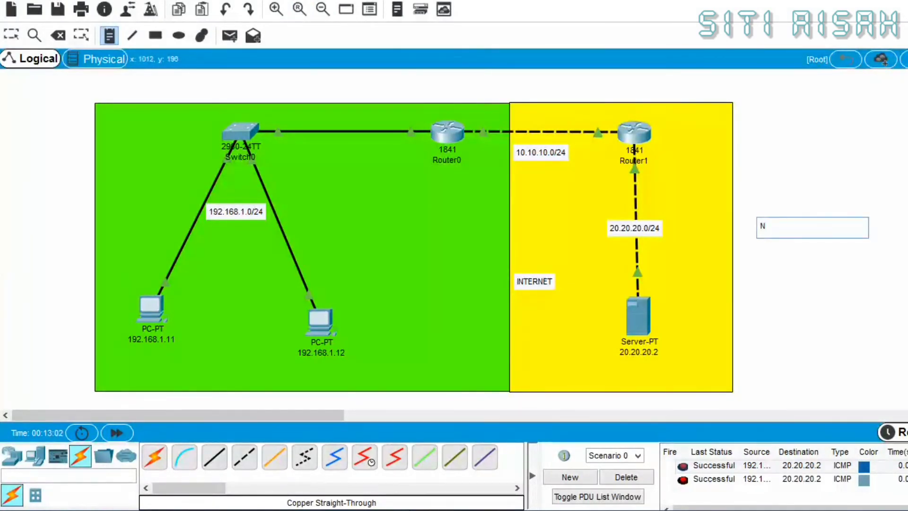
{"action": "type", "text": "AMA : SITI AISAH"}
{"action": "key", "text": "Return"}
{"action": "type", "text": "KELAS : XIITKJ 2"}
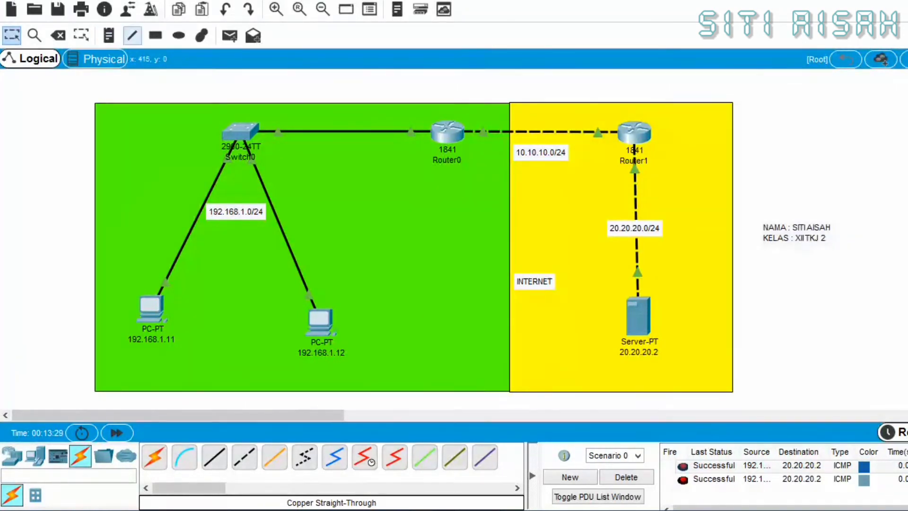
- Draw a black filled rectangle framing the name and class note, then close the drawing palette
{"action": "left_click", "coordinate": [155, 36]}
{"action": "left_click", "coordinate": [590, 30]}
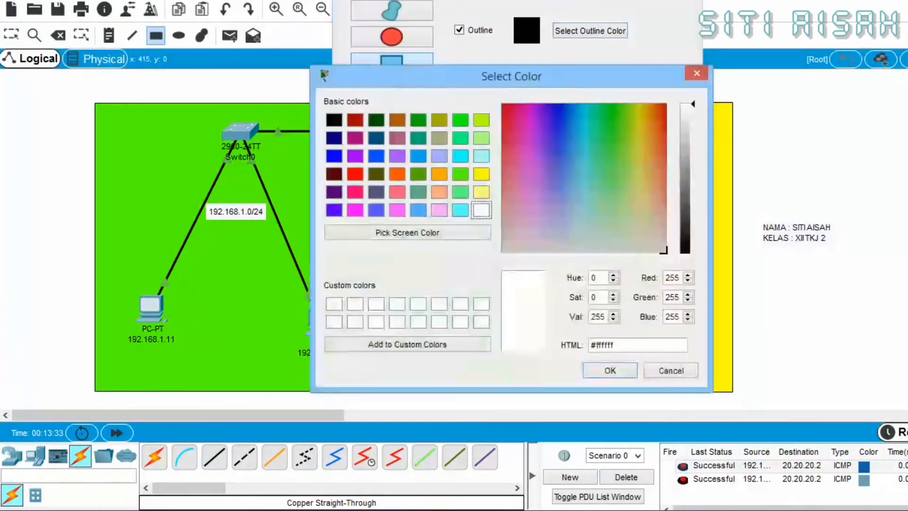
{"action": "left_click", "coordinate": [610, 370]}
{"action": "left_click_drag", "start_coordinate": [756, 215], "coordinate": [839, 252]}
{"action": "left_click", "coordinate": [686, 1]}
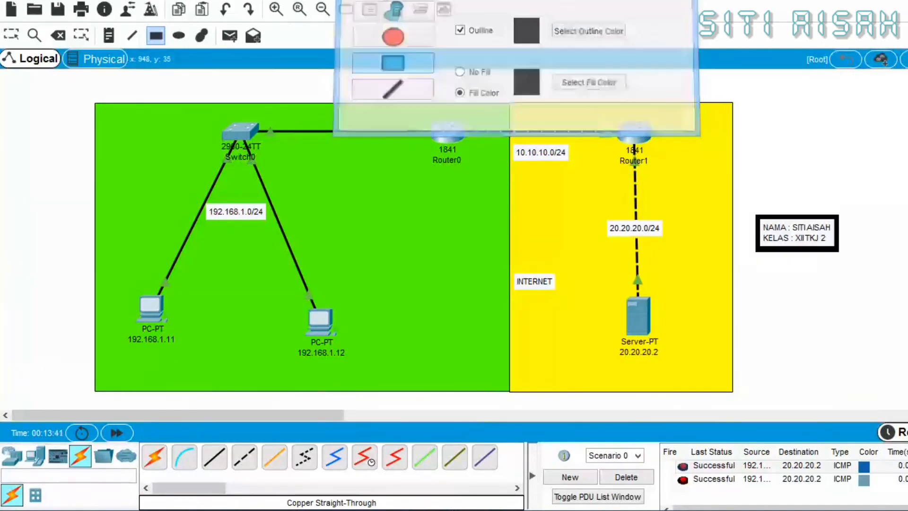